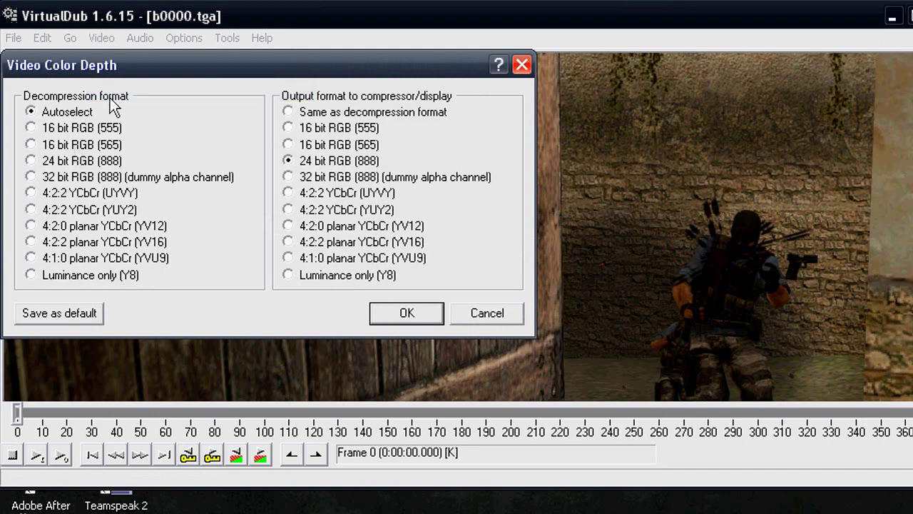
Apply the video color depth settings with 24 bit RGB (888) output, scrub through the sequence and return to the first frame.
{"action": "left_click", "coordinate": [418, 319]}
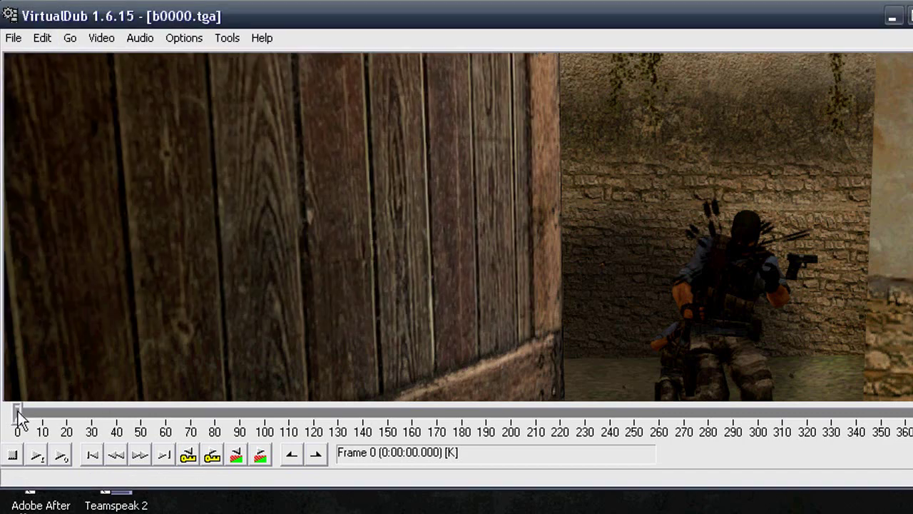
{"action": "left_click_drag", "start_coordinate": [18, 419], "coordinate": [769, 412]}
{"action": "key", "text": "ctrl+Left"}
Save the sequence as an AVI over the existing pausemotion file in the desktop folder Files\CSS\Clips\Tutorial.
{"action": "left_click", "coordinate": [14, 37]}
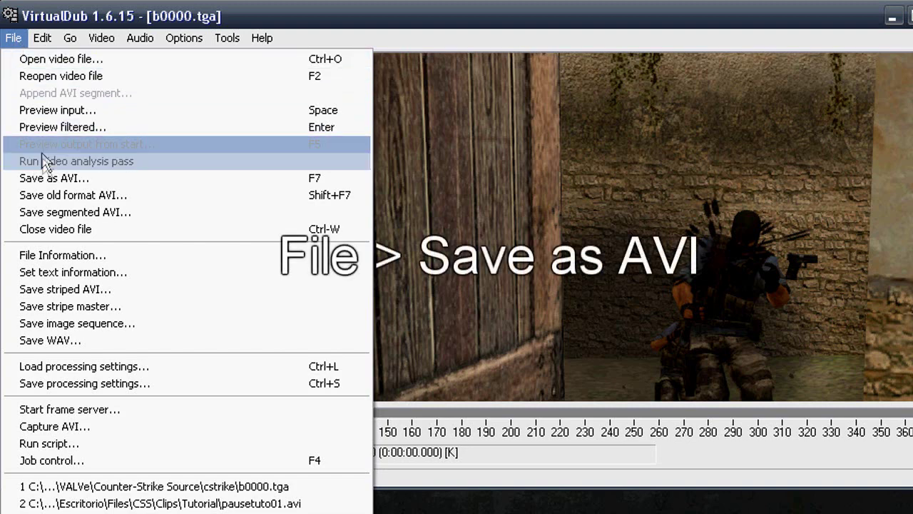
{"action": "left_click", "coordinate": [44, 179]}
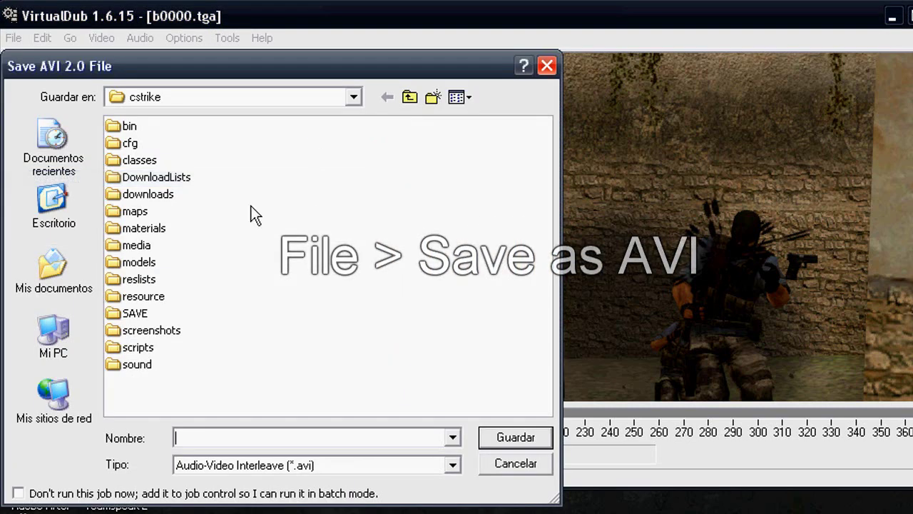
{"action": "left_click", "coordinate": [67, 212]}
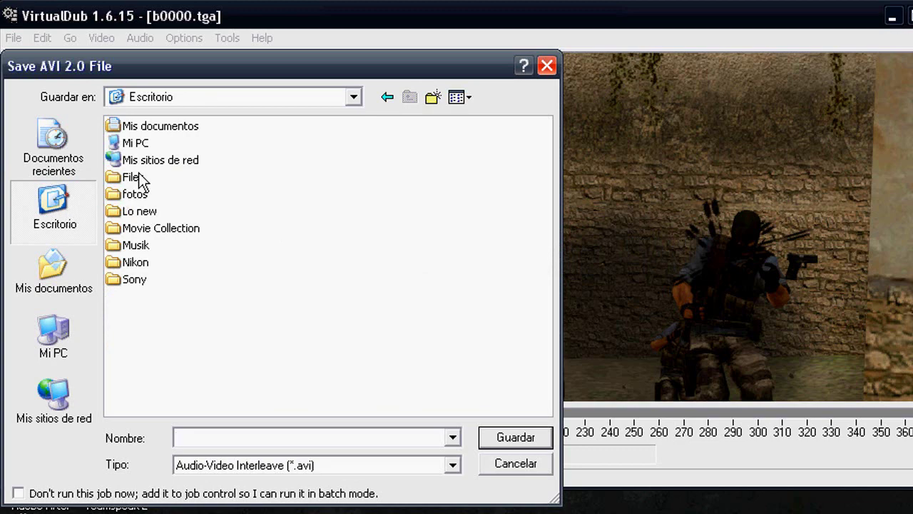
{"action": "double_click", "coordinate": [135, 179]}
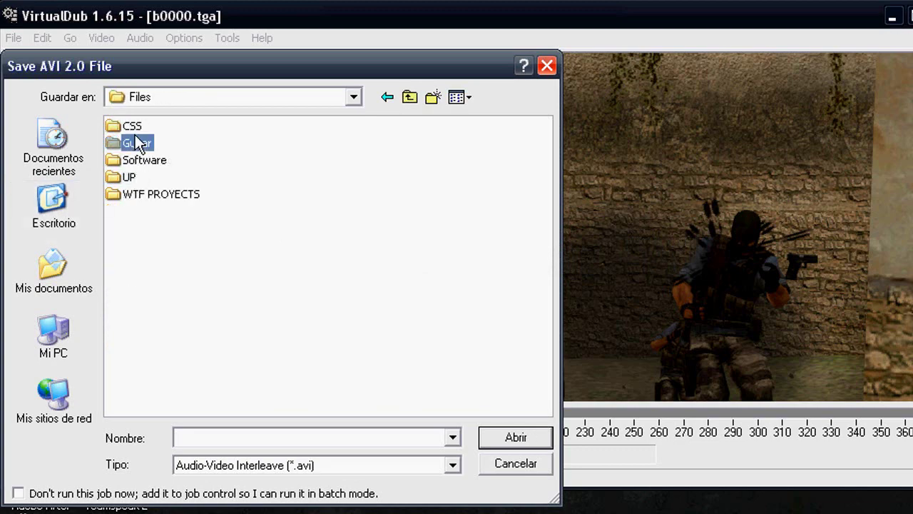
{"action": "double_click", "coordinate": [133, 127]}
{"action": "double_click", "coordinate": [132, 143]}
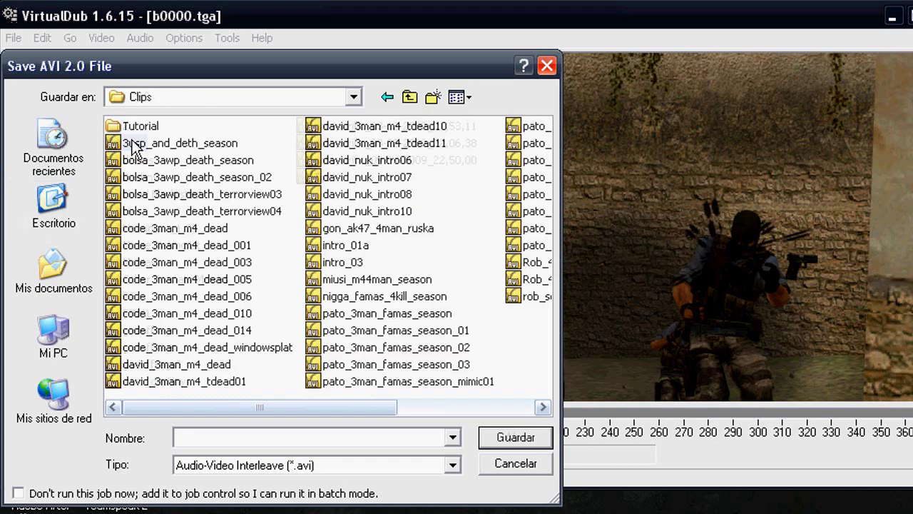
{"action": "double_click", "coordinate": [137, 127]}
{"action": "left_click", "coordinate": [139, 128]}
{"action": "left_click", "coordinate": [527, 440]}
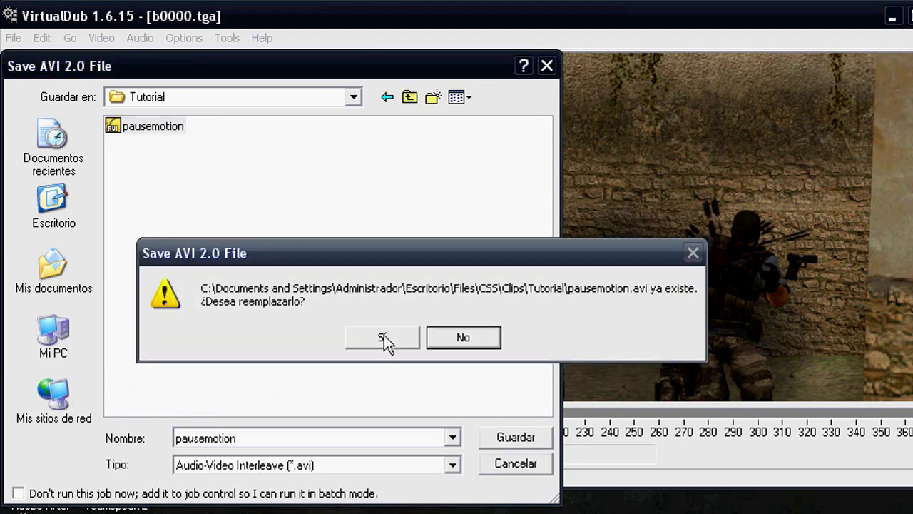
{"action": "left_click", "coordinate": [383, 338]}
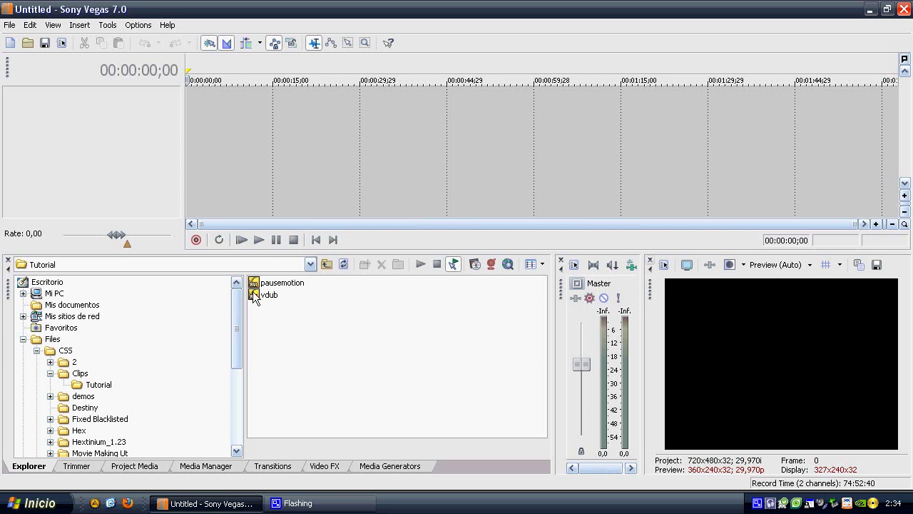
In Sony Vegas, refresh the Tutorial folder listing and place the pausemotion clip at the start of the timeline.
{"action": "left_click_drag", "start_coordinate": [238, 323], "coordinate": [232, 361]}
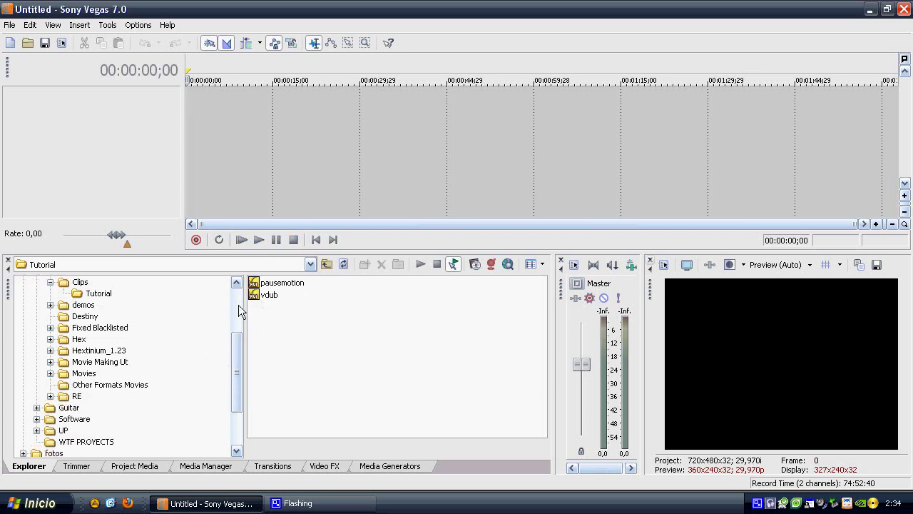
{"action": "left_click", "coordinate": [343, 265]}
{"action": "left_click", "coordinate": [296, 284]}
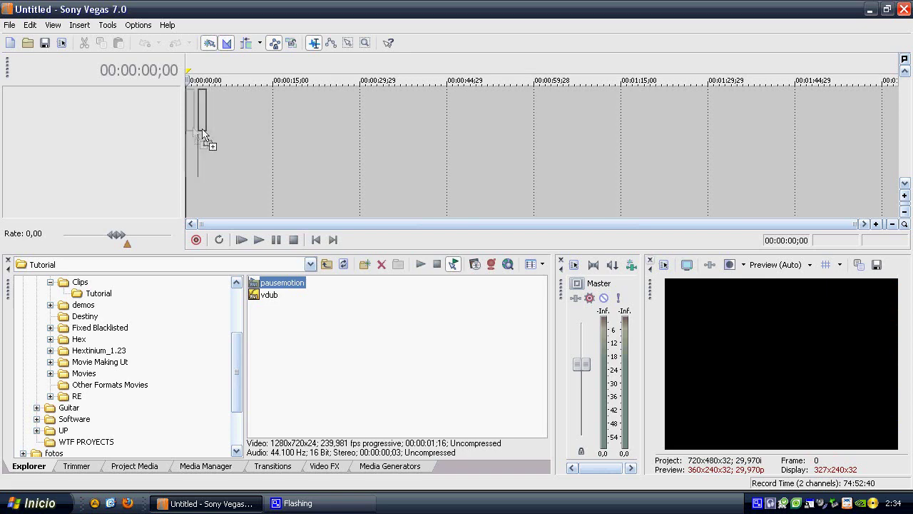
{"action": "left_click_drag", "start_coordinate": [193, 133], "coordinate": [194, 135]}
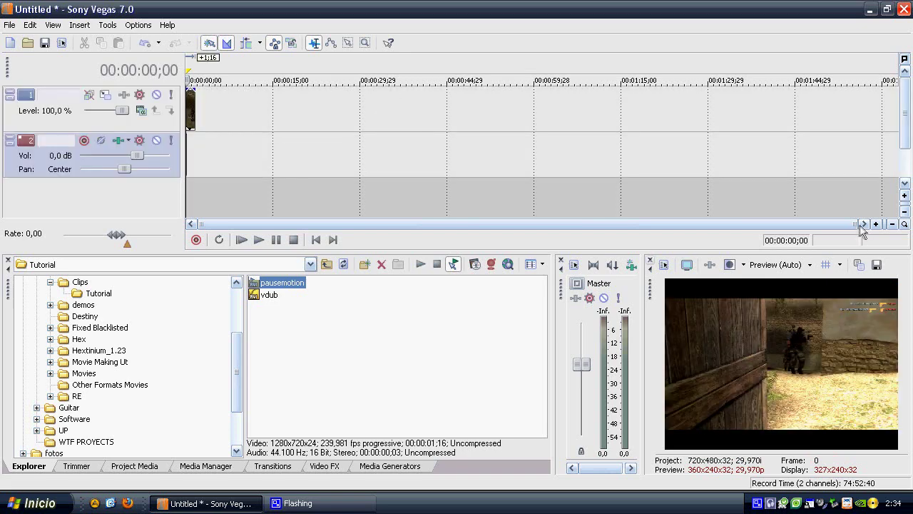
Separate the pausemotion clip's short audio event from its video, delete it and return to the project start.
{"action": "left_click_drag", "start_coordinate": [858, 224], "coordinate": [398, 224]}
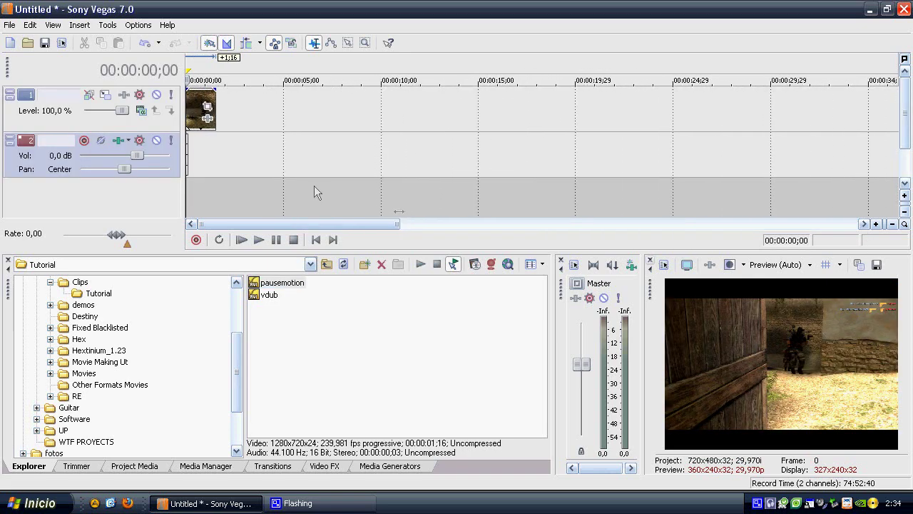
{"action": "right_click", "coordinate": [187, 149]}
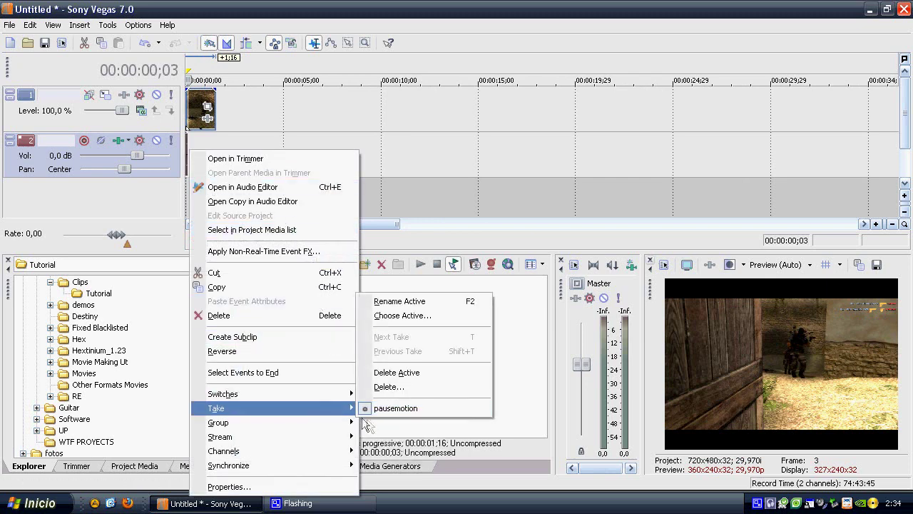
{"action": "mouse_move", "coordinate": [355, 429]}
{"action": "left_click", "coordinate": [407, 342]}
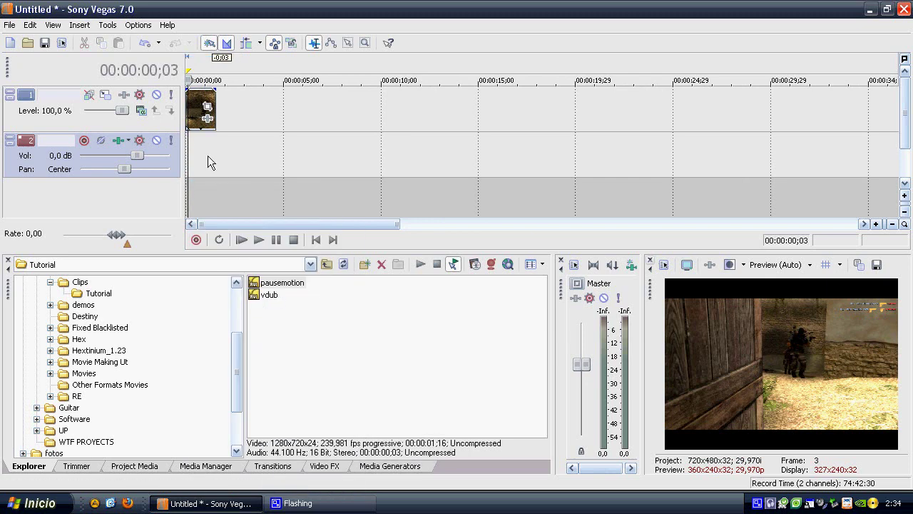
{"action": "left_click", "coordinate": [316, 240]}
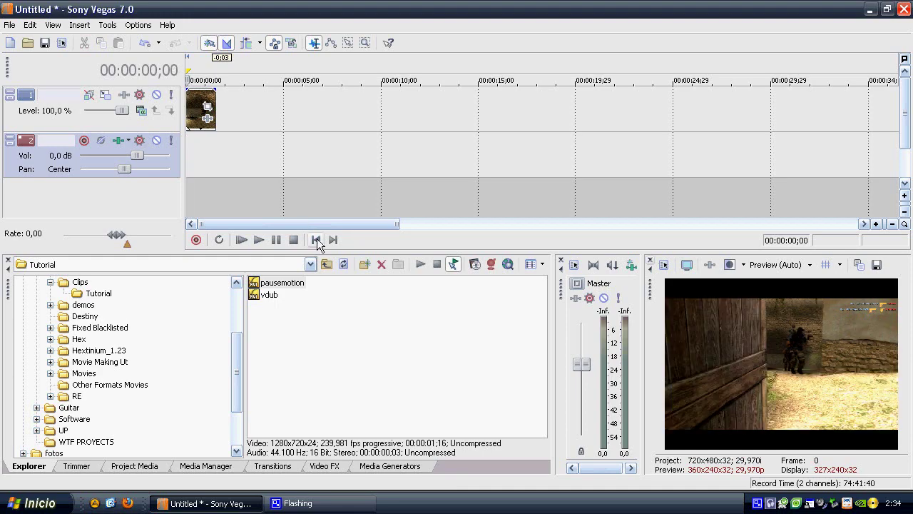
Set the project properties to the HDV 720-30p (1280x720; 29,970 fps) template with Best full-resolution rendering quality.
{"action": "left_click", "coordinate": [11, 27]}
{"action": "left_click", "coordinate": [54, 246]}
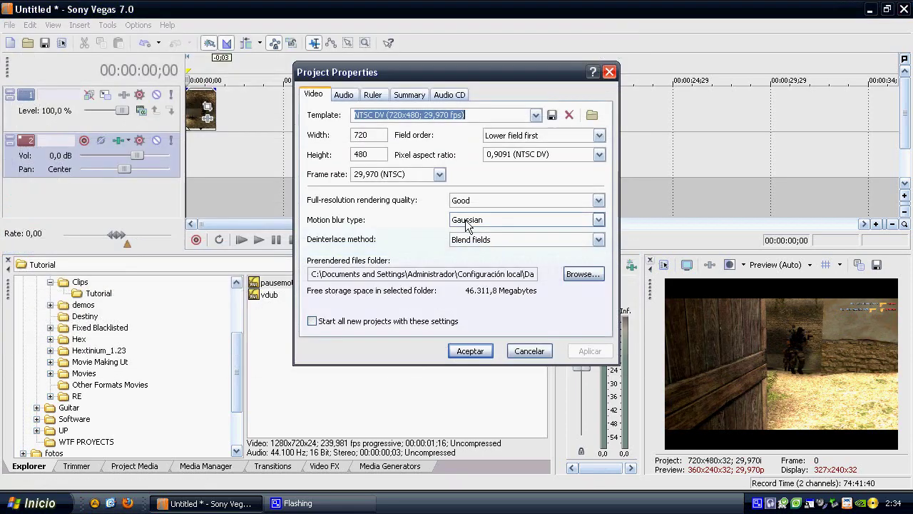
{"action": "left_click", "coordinate": [489, 113]}
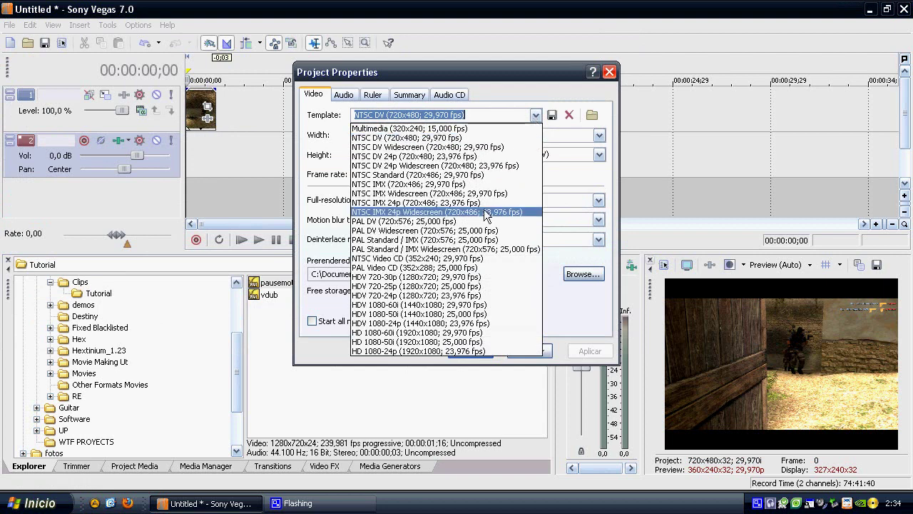
{"action": "left_click", "coordinate": [468, 276]}
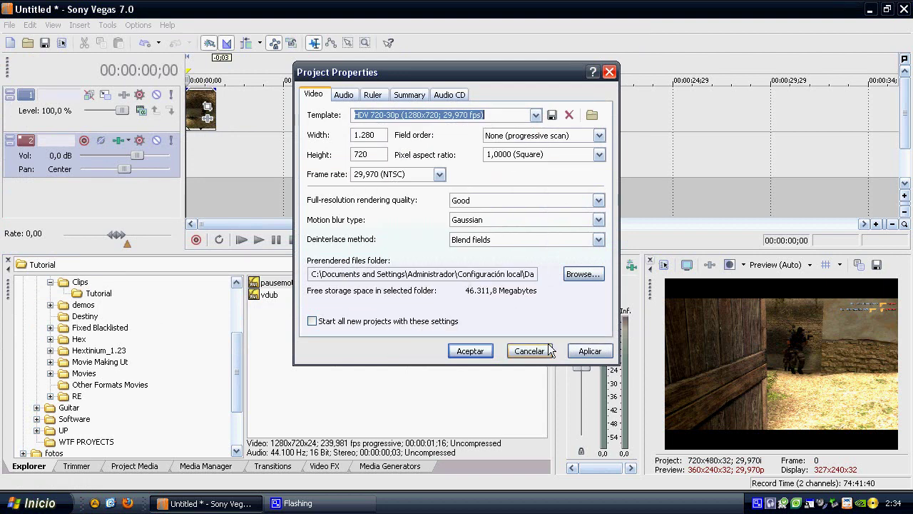
{"action": "left_click", "coordinate": [530, 200]}
{"action": "left_click", "coordinate": [516, 245]}
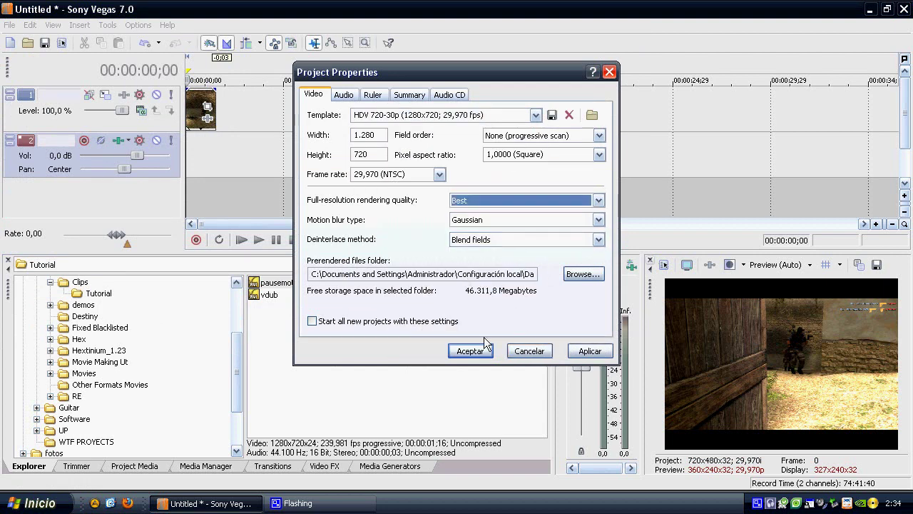
{"action": "left_click", "coordinate": [470, 350]}
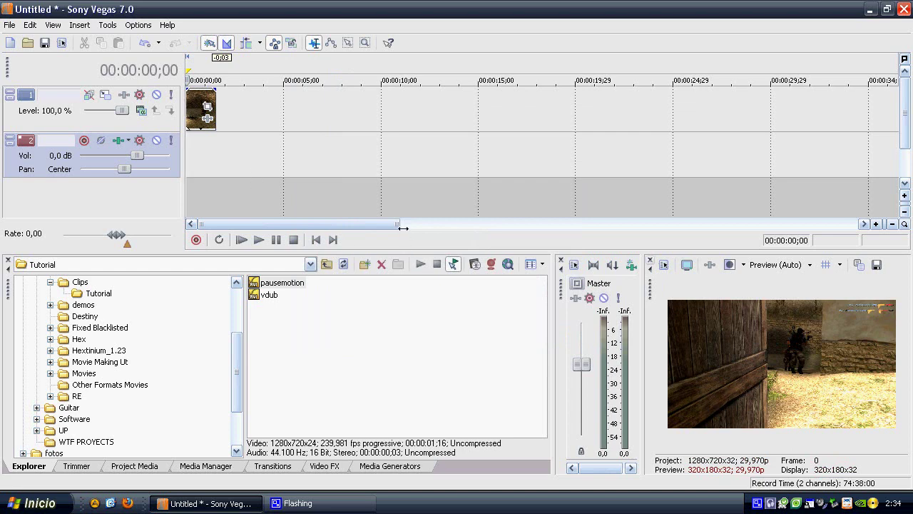
Play the pausemotion clip on the timeline and return to the project start.
{"action": "left_click_drag", "start_coordinate": [403, 227], "coordinate": [332, 218]}
{"action": "left_click", "coordinate": [200, 143]}
{"action": "key", "text": "space"}
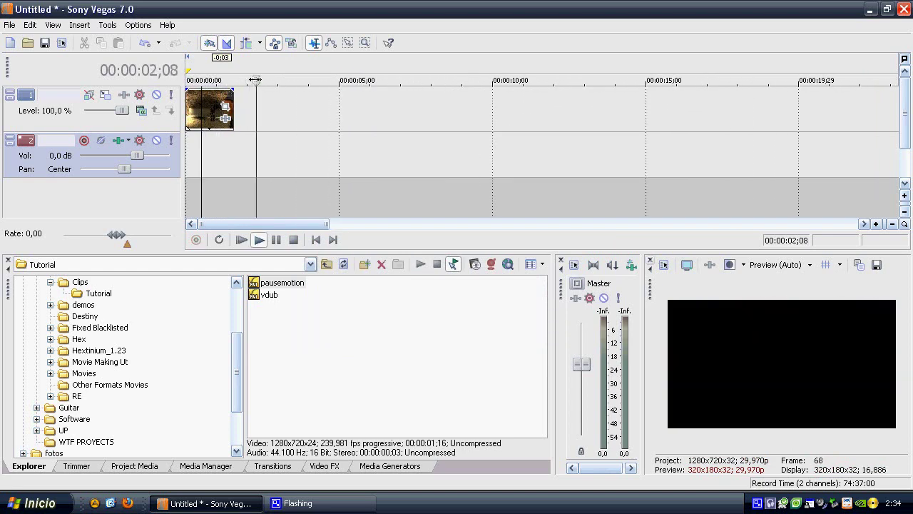
{"action": "left_click", "coordinate": [185, 80]}
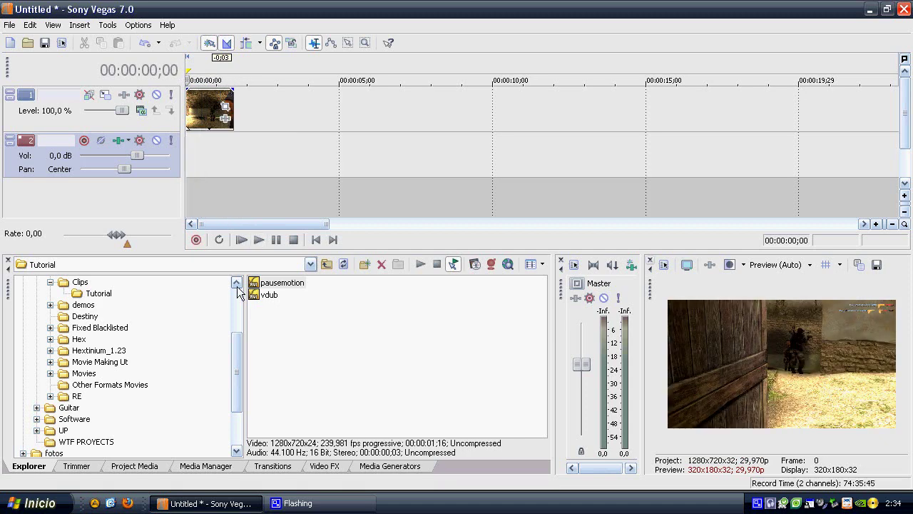
Add the song "11 - Already Over Pt. 2" to the audio track and move the video clip to start at 00:00:00;14.
{"action": "mouse_move", "coordinate": [238, 383]}
{"action": "left_mouse_down"}
{"action": "mouse_move", "coordinate": [241, 409]}
{"action": "mouse_move", "coordinate": [239, 373]}
{"action": "left_mouse_up"}
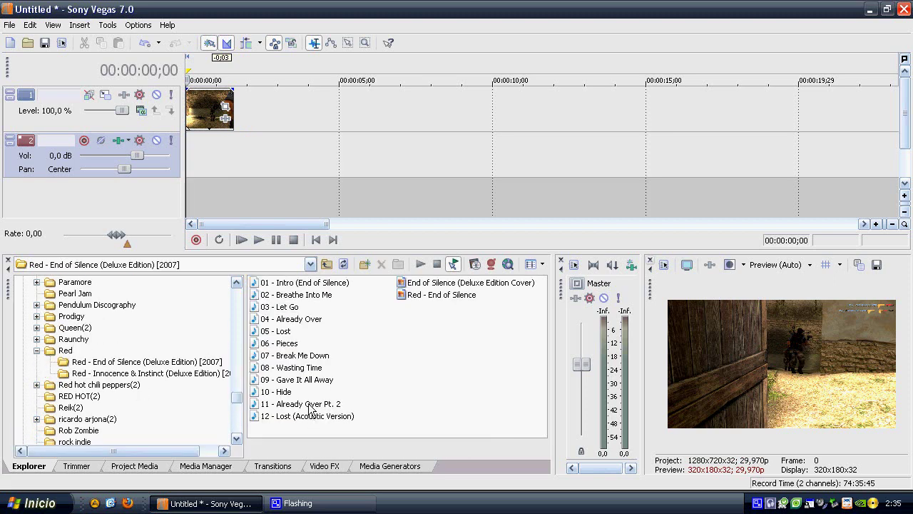
{"action": "left_click_drag", "start_coordinate": [312, 410], "coordinate": [194, 161]}
{"action": "left_click_drag", "start_coordinate": [209, 116], "coordinate": [215, 112]}
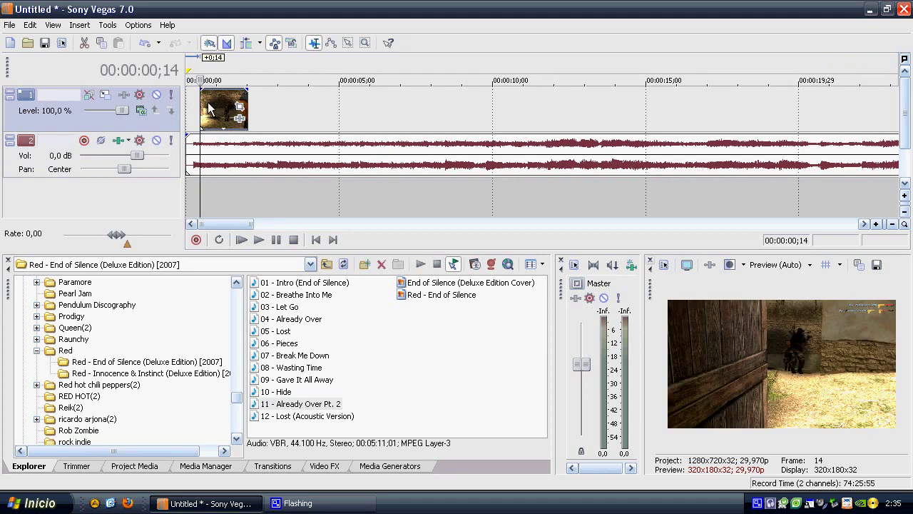
{"action": "right_click", "coordinate": [221, 111]}
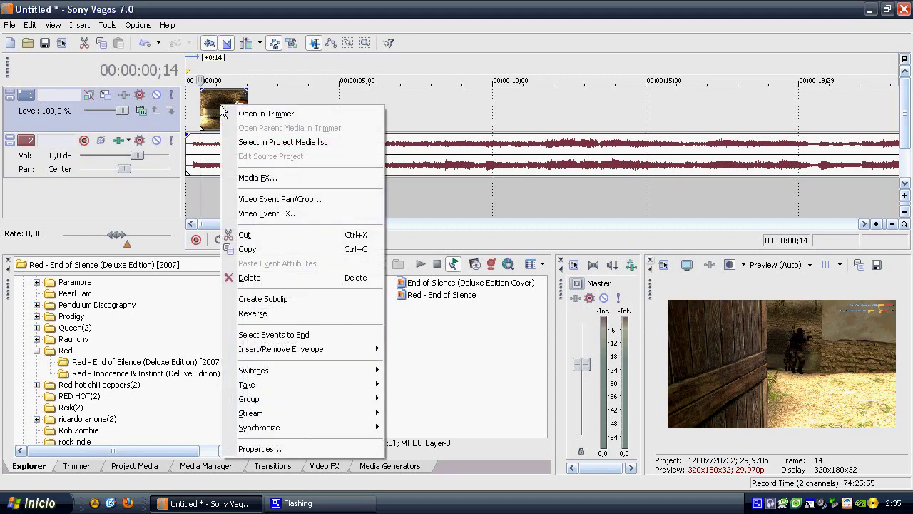
{"action": "mouse_move", "coordinate": [318, 350]}
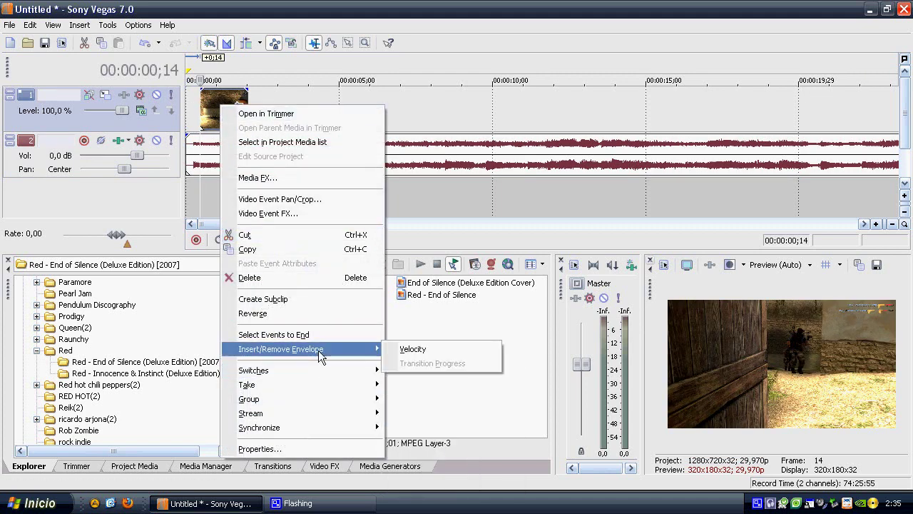
{"action": "left_click", "coordinate": [206, 119]}
Preview the video clip together with the music and return to the clip's start.
{"action": "left_click", "coordinate": [216, 117]}
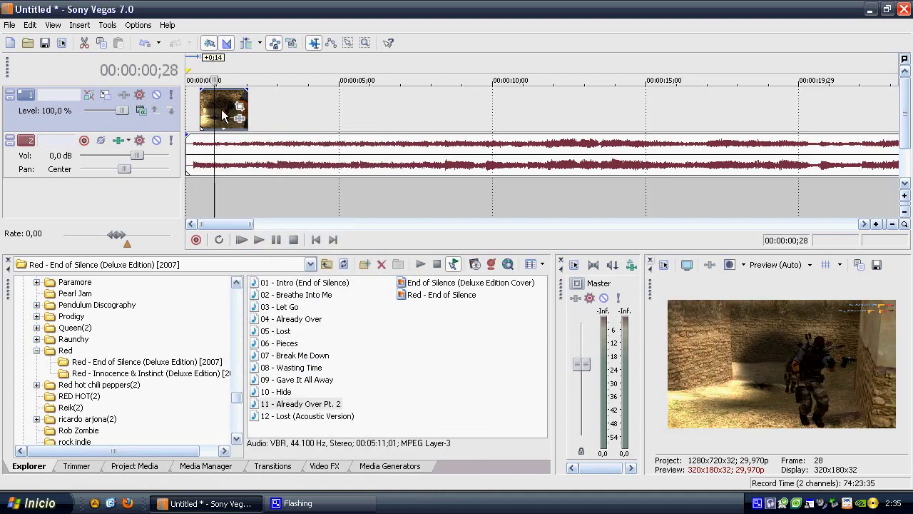
{"action": "key", "text": "space"}
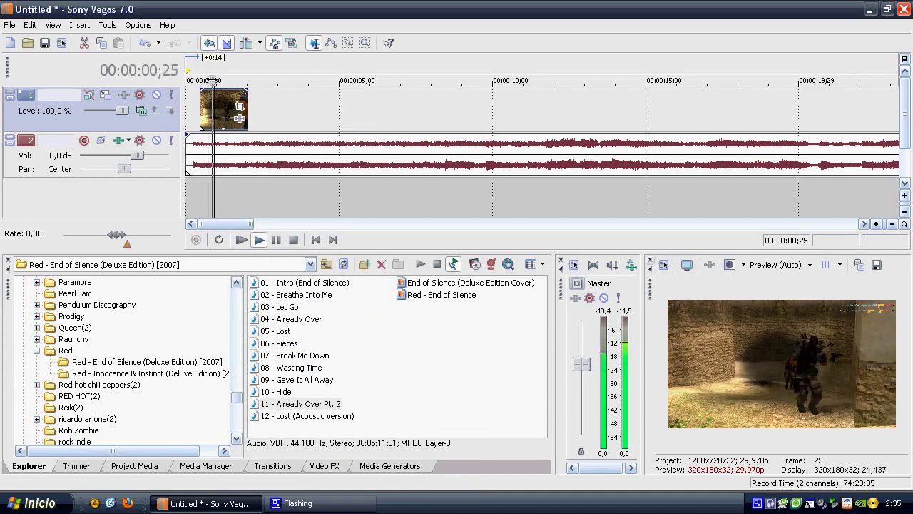
{"action": "key", "text": "space"}
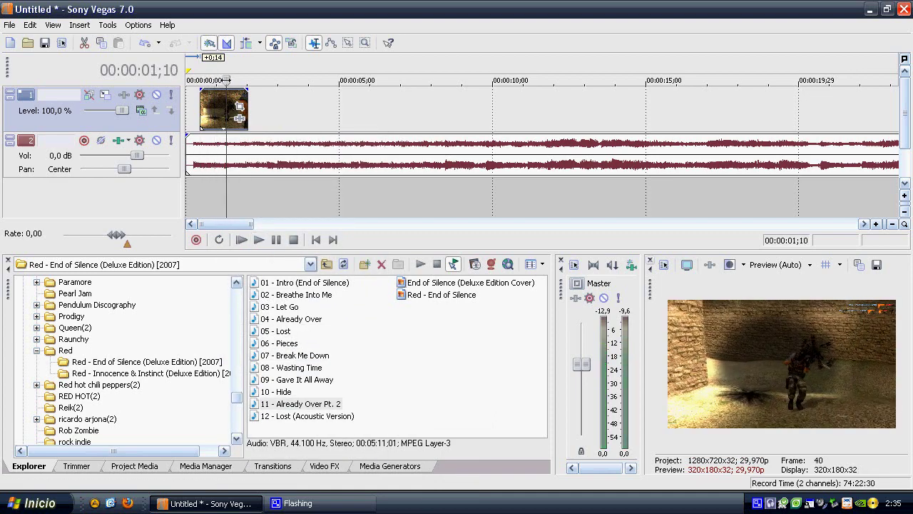
{"action": "left_click", "coordinate": [203, 105]}
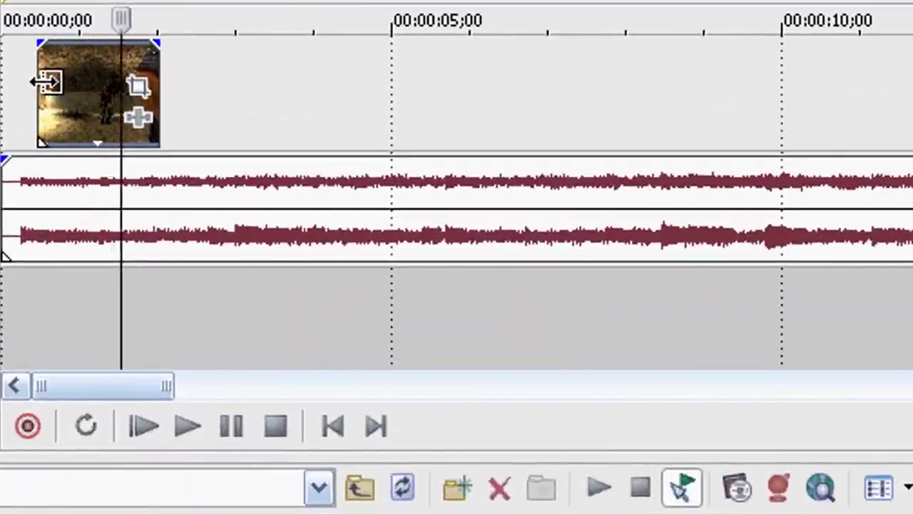
{"action": "key", "text": "space"}
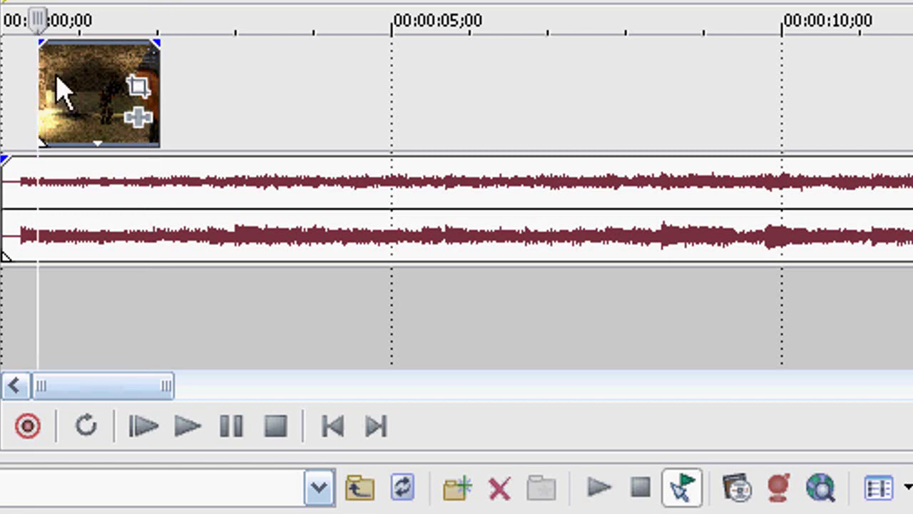
Insert a Velocity envelope on the pausemotion video clip.
{"action": "right_click", "coordinate": [57, 79]}
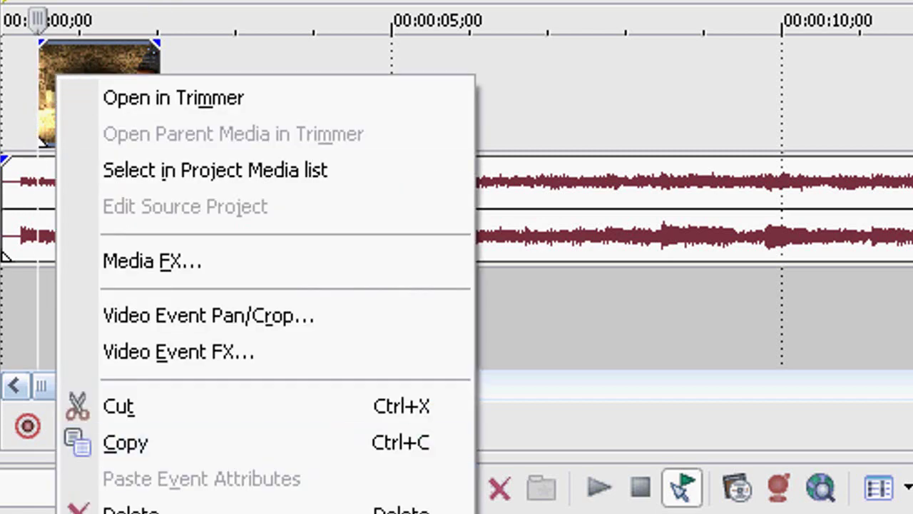
{"action": "right_click", "coordinate": [91, 70]}
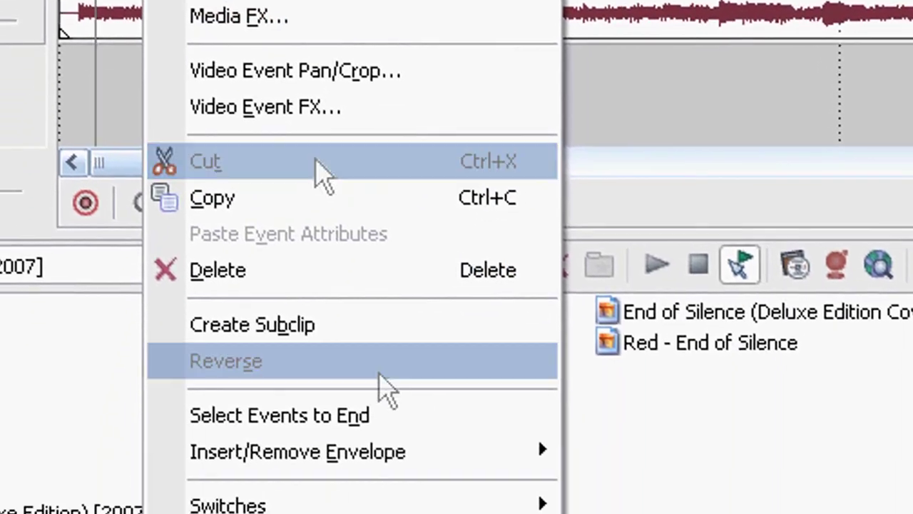
{"action": "mouse_move", "coordinate": [325, 513]}
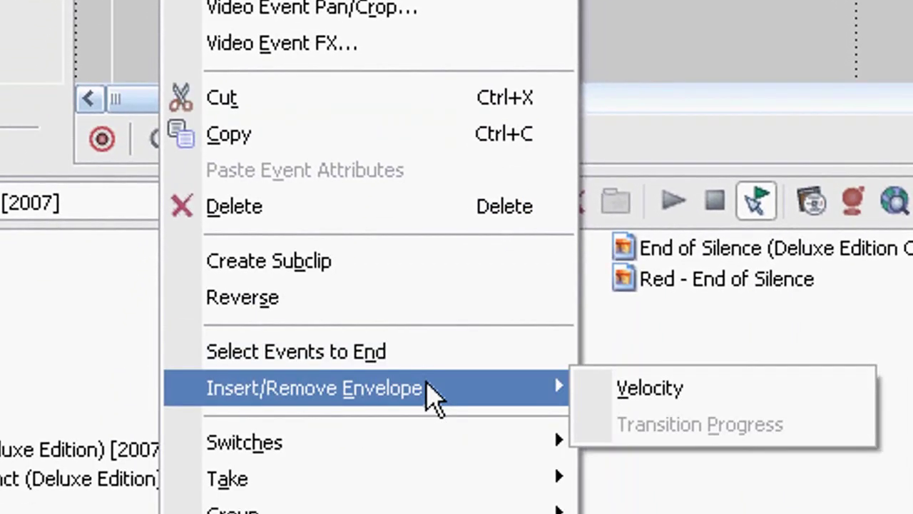
{"action": "left_click", "coordinate": [617, 388]}
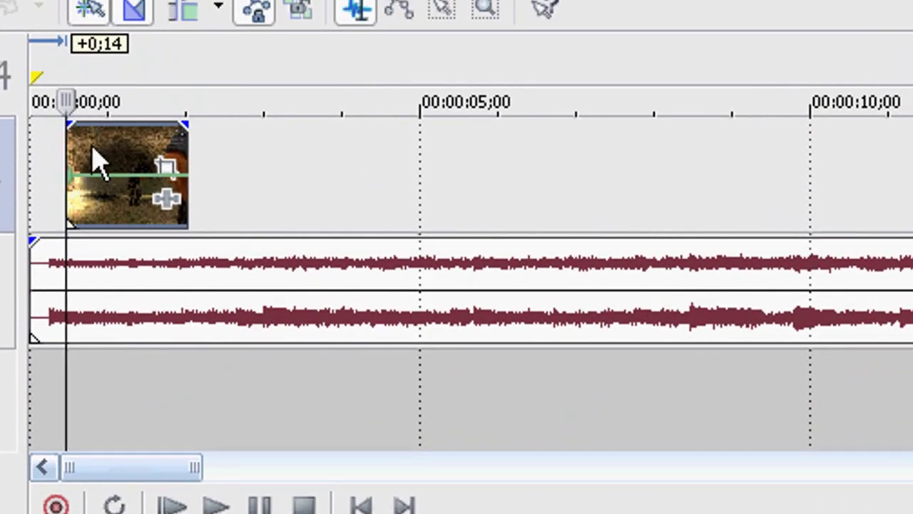
Play and scrub the first second of the video clip to find the frame where the slow motion should begin.
{"action": "left_click", "coordinate": [92, 150]}
{"action": "left_click", "coordinate": [83, 158]}
{"action": "key", "text": "space"}
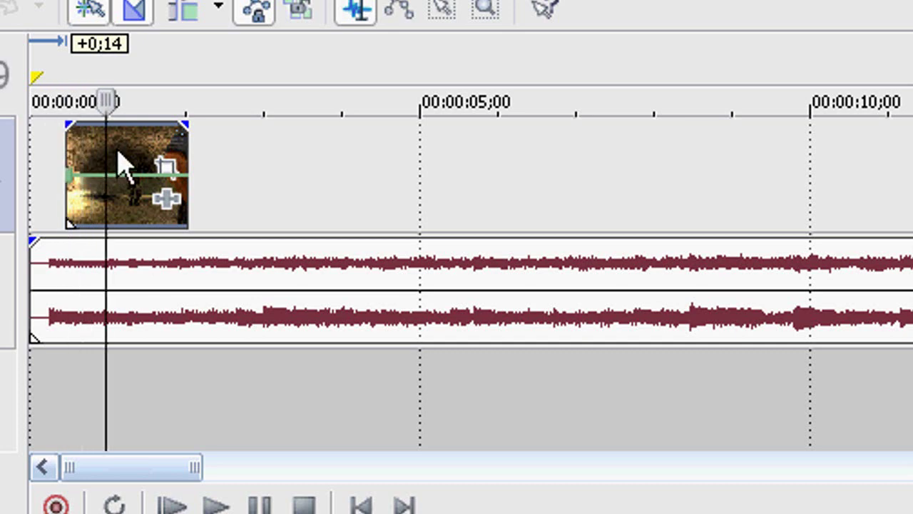
{"action": "key", "text": "space"}
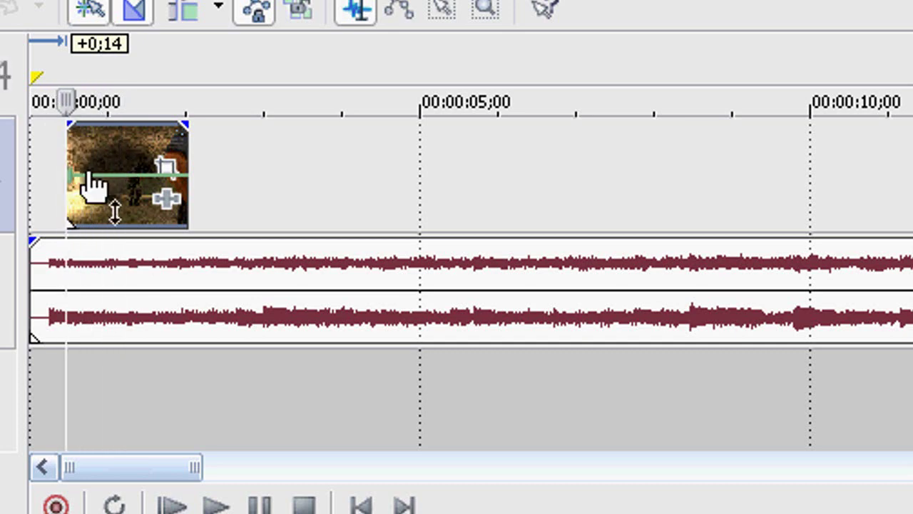
{"action": "right_click", "coordinate": [103, 191]}
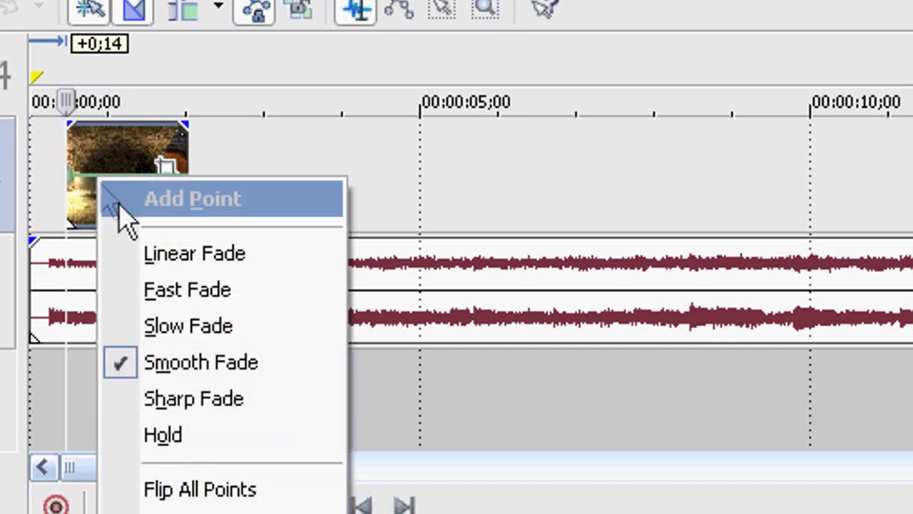
{"action": "key", "text": "Escape"}
{"action": "left_click", "coordinate": [90, 194]}
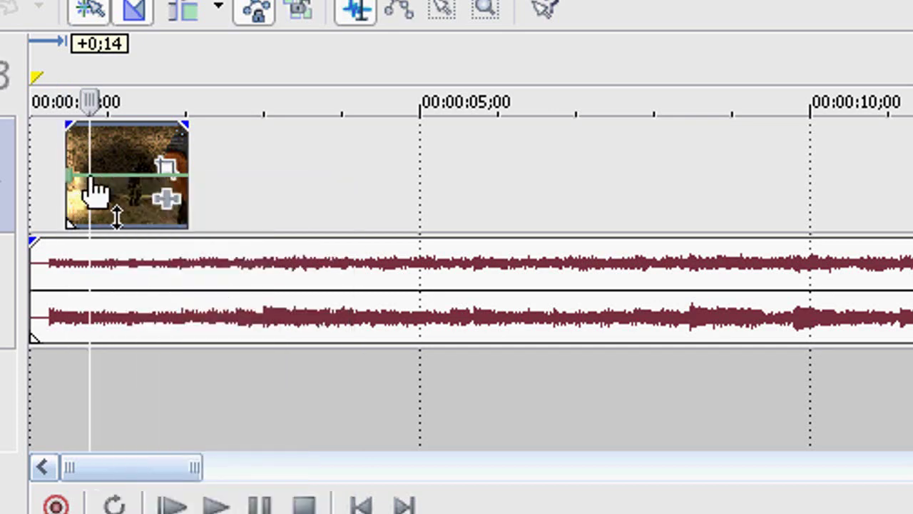
{"action": "right_click", "coordinate": [100, 187]}
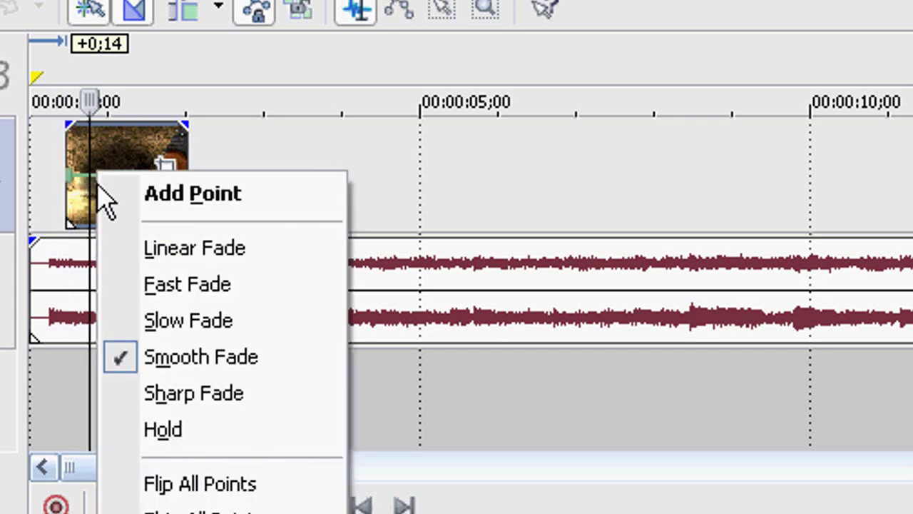
{"action": "key", "text": "Escape"}
{"action": "left_click", "coordinate": [97, 198]}
{"action": "key", "text": "space"}
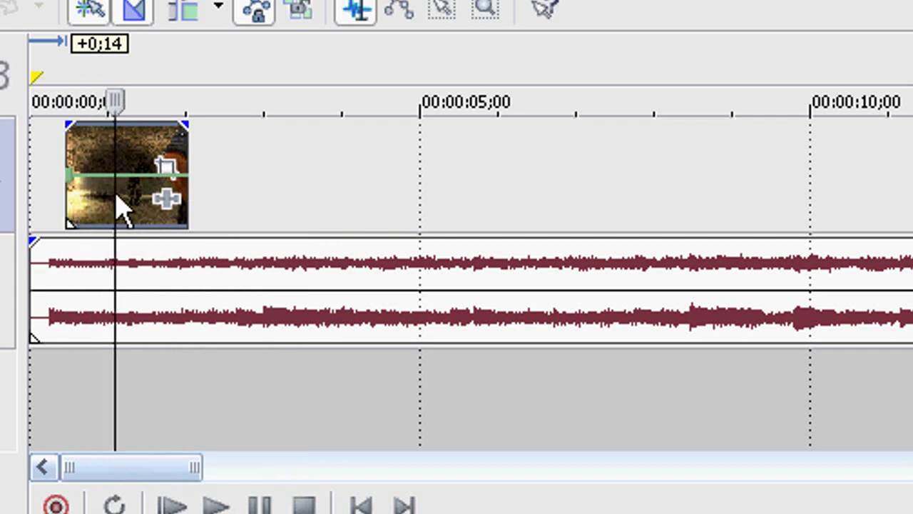
{"action": "right_click", "coordinate": [103, 186]}
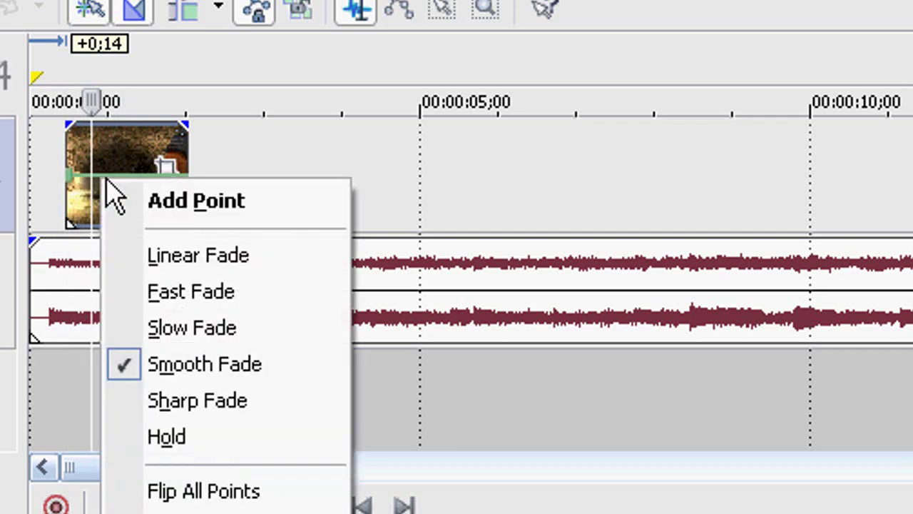
{"action": "key", "text": "Escape"}
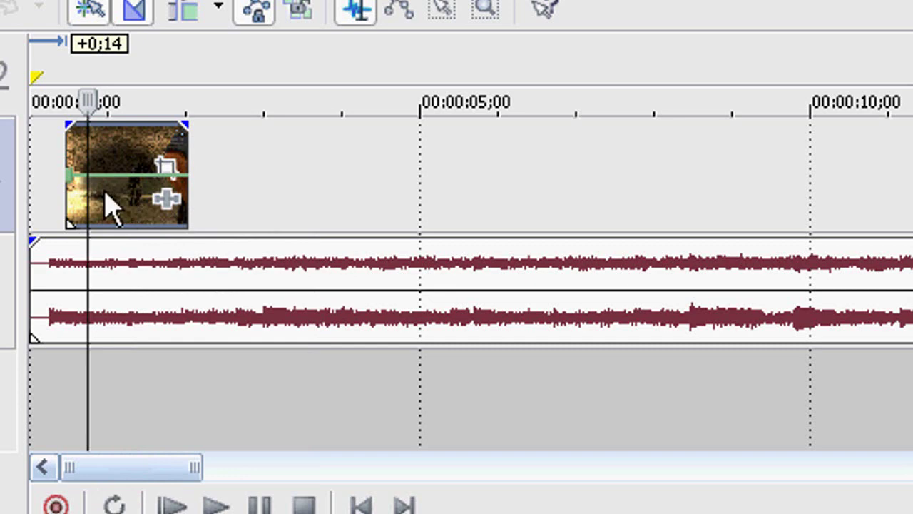
{"action": "left_click", "coordinate": [110, 194]}
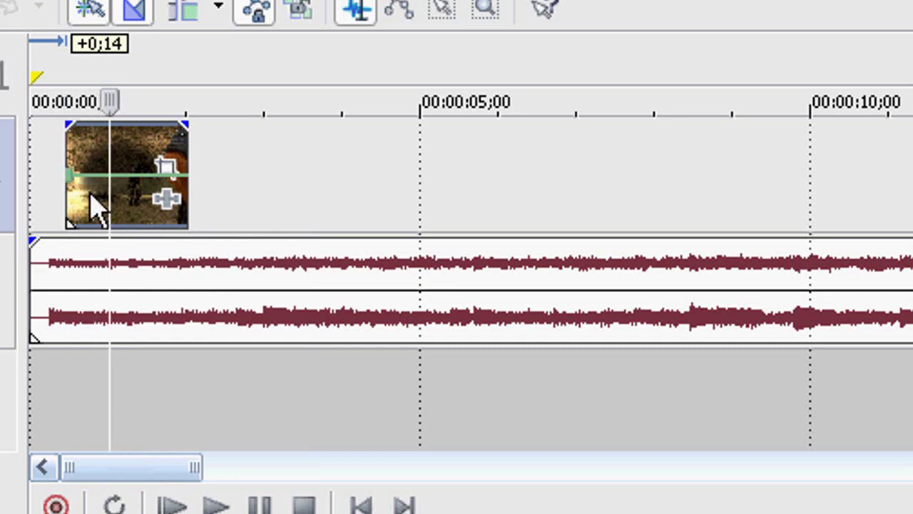
{"action": "left_click_drag", "start_coordinate": [75, 193], "coordinate": [78, 194]}
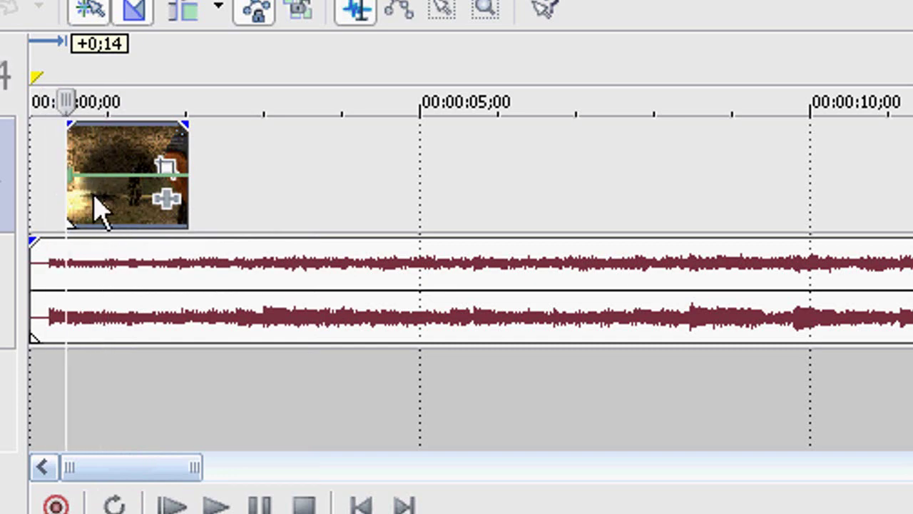
{"action": "left_click", "coordinate": [83, 198]}
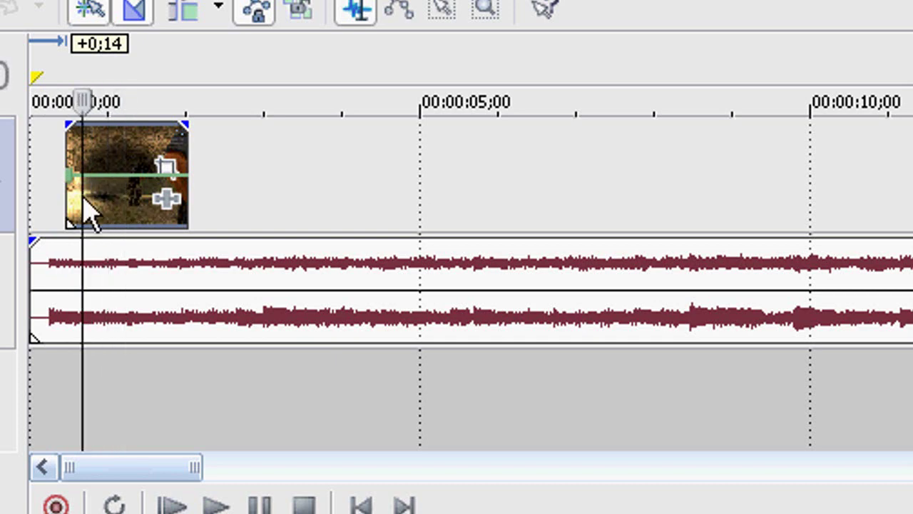
{"action": "double_click", "coordinate": [83, 202]}
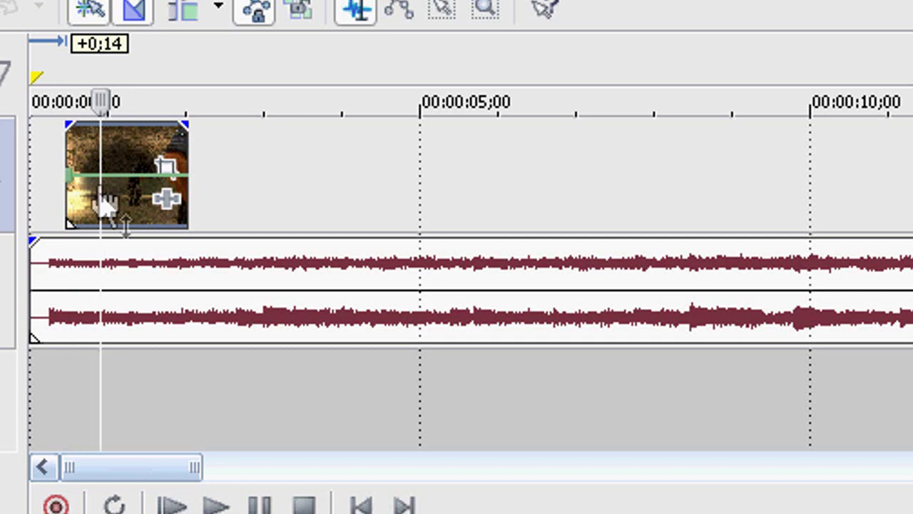
Add a point to the clip's velocity envelope just before the one-second mark.
{"action": "right_click", "coordinate": [101, 178]}
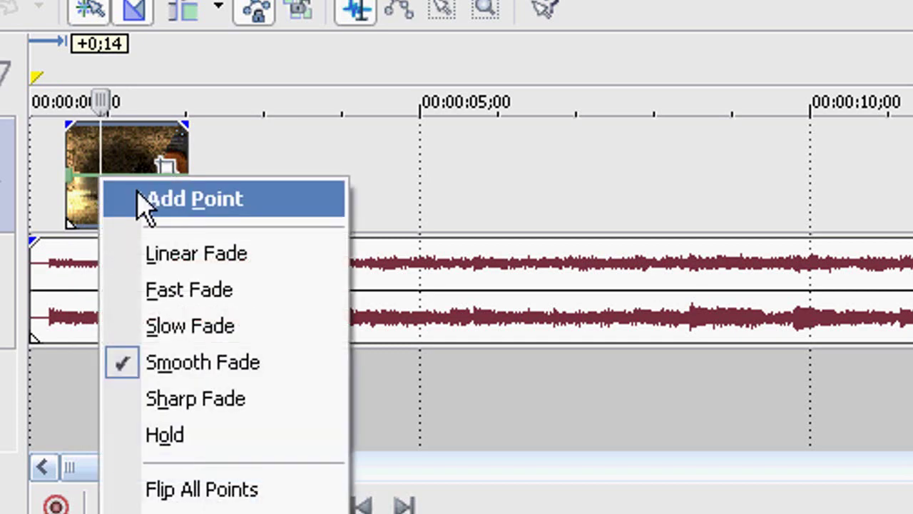
{"action": "left_click", "coordinate": [143, 201]}
{"action": "right_click", "coordinate": [119, 177]}
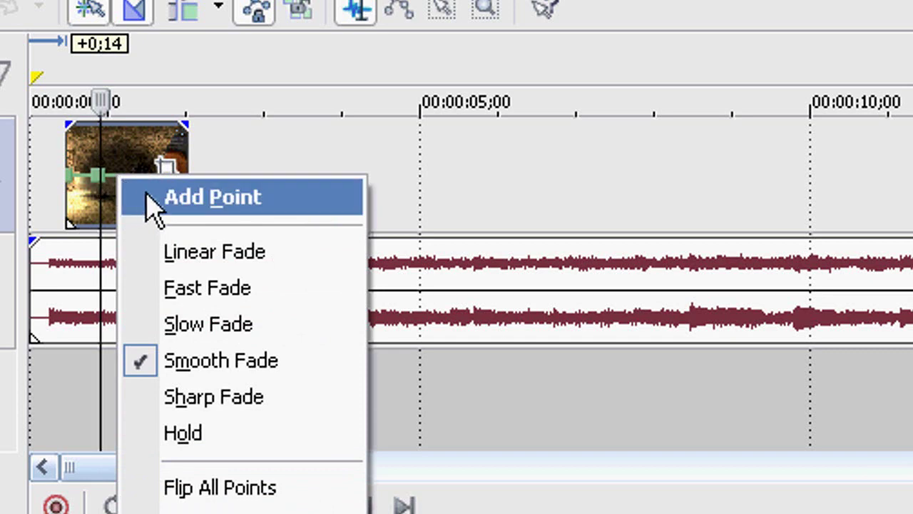
{"action": "left_click", "coordinate": [52, 211]}
{"action": "left_click", "coordinate": [48, 214]}
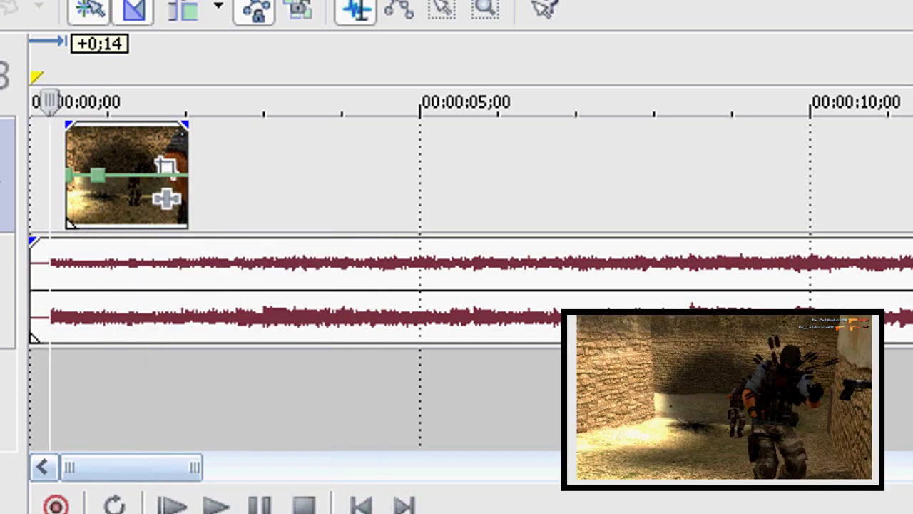
Increase the track heights and check the frames around the new velocity point.
{"action": "left_click", "coordinate": [111, 214]}
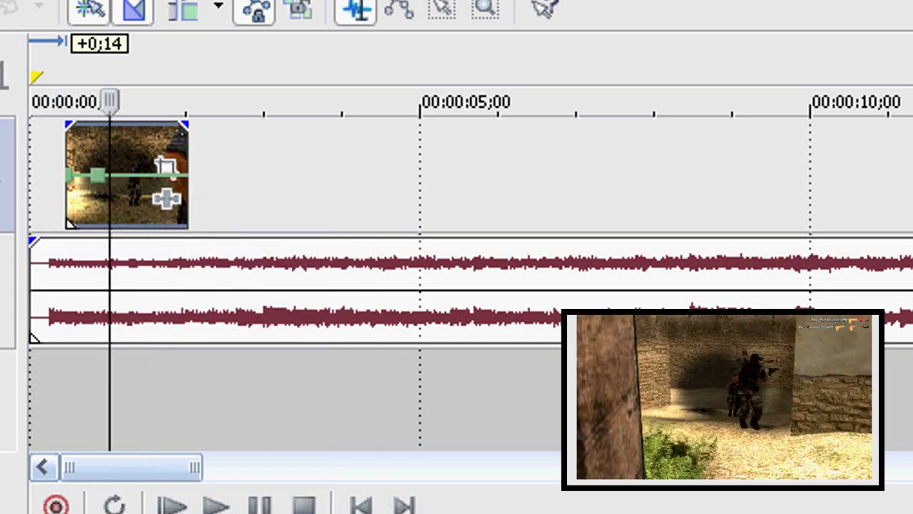
{"action": "key", "text": "ctrl+shift+Up"}
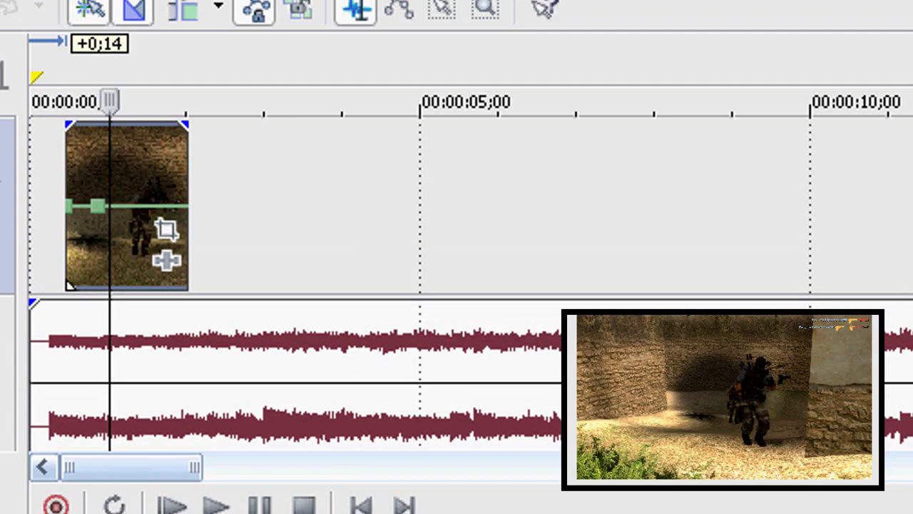
{"action": "left_click", "coordinate": [84, 164]}
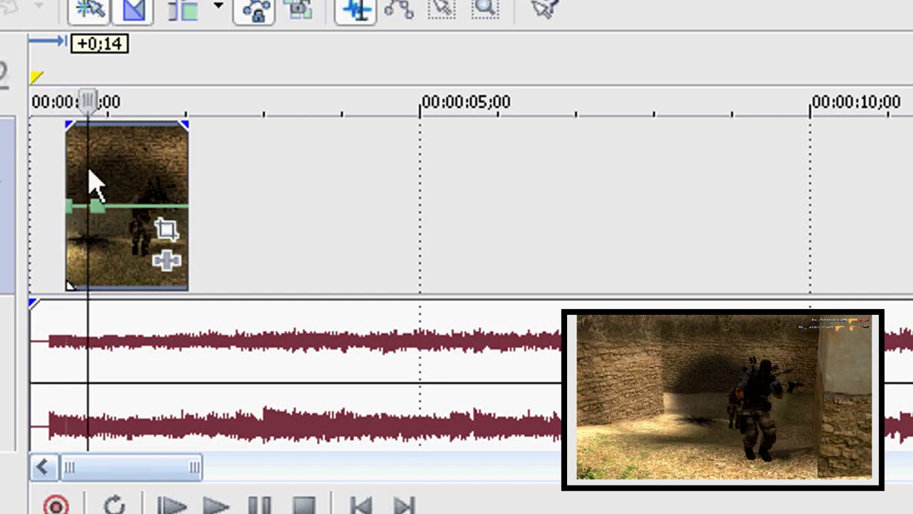
{"action": "left_click", "coordinate": [102, 175]}
{"action": "left_click", "coordinate": [93, 190]}
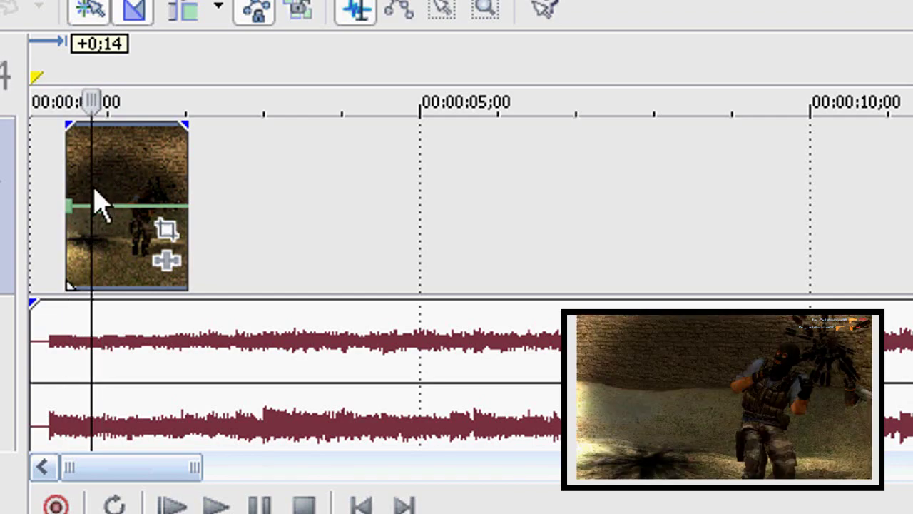
{"action": "left_click", "coordinate": [106, 218]}
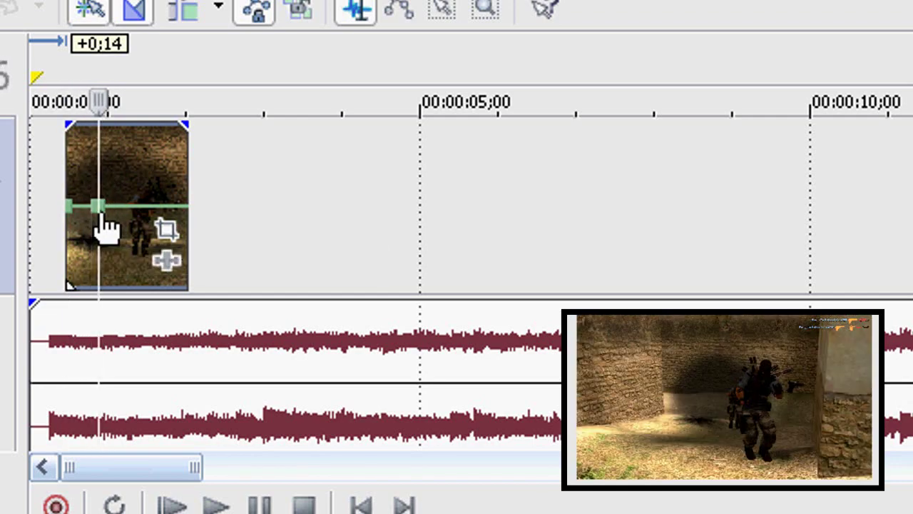
Extend the video clip's end to about 11 seconds and drag the second velocity point lower and past the one-second mark.
{"action": "left_click_drag", "start_coordinate": [190, 171], "coordinate": [910, 185]}
{"action": "left_click_drag", "start_coordinate": [100, 208], "coordinate": [141, 233]}
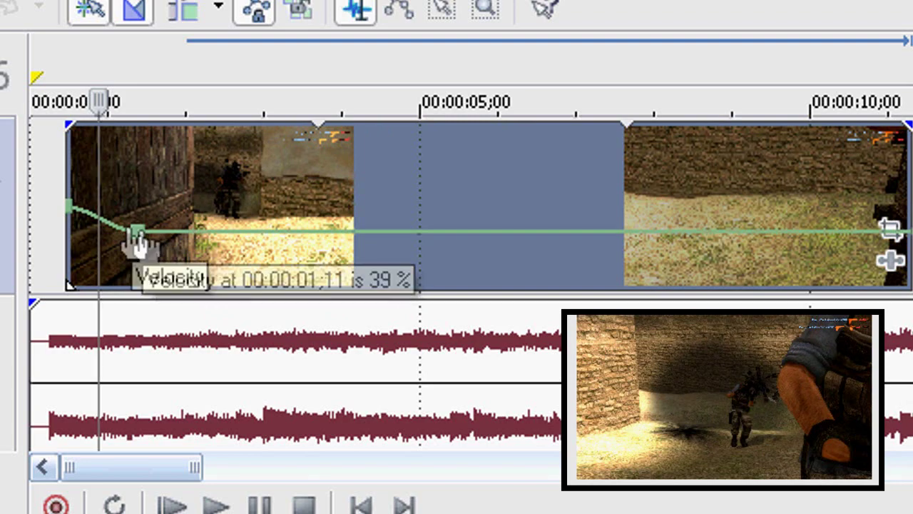
{"action": "mouse_move", "coordinate": [141, 232]}
{"action": "left_mouse_down"}
{"action": "mouse_move", "coordinate": [127, 227]}
{"action": "mouse_move", "coordinate": [139, 226]}
{"action": "left_mouse_up"}
Locate the frame at about 00:00:01;09 and move the second velocity point to it, lowering it to about 26 %.
{"action": "left_click", "coordinate": [151, 201]}
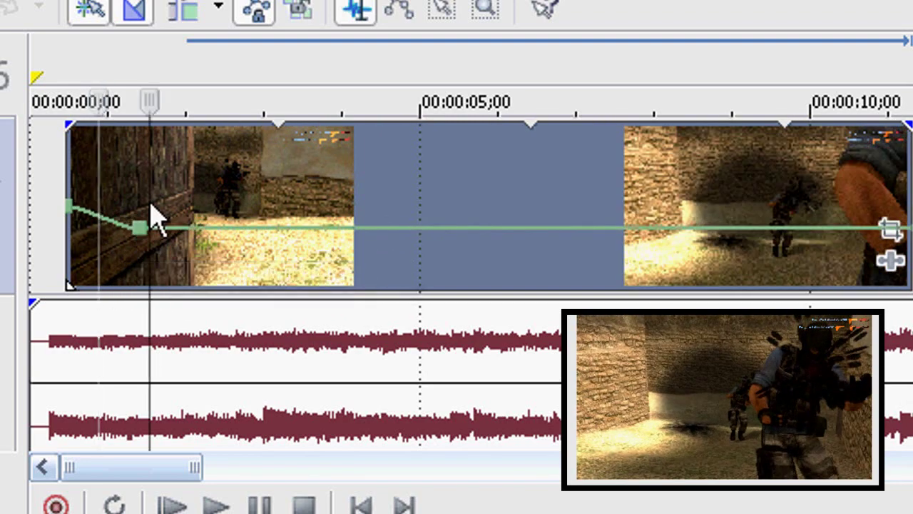
{"action": "key", "text": "Left"}
{"action": "key", "text": "Left"}
{"action": "key", "text": "Left"}
{"action": "key", "text": "Left"}
{"action": "key", "text": "Left"}
{"action": "key", "text": "Left"}
{"action": "key", "text": "Left"}
{"action": "key", "text": "Left"}
{"action": "key", "text": "Left"}
{"action": "key", "text": "Left"}
{"action": "key", "text": "Left"}
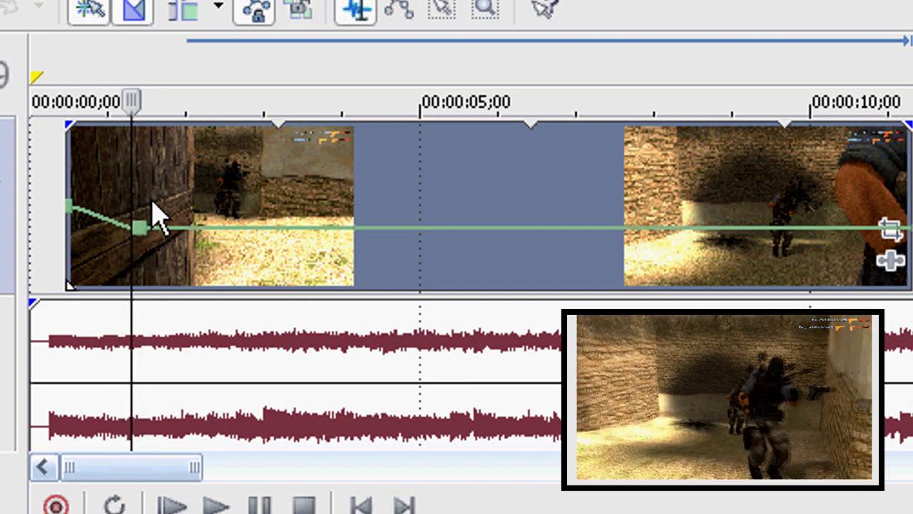
{"action": "left_click_drag", "start_coordinate": [139, 232], "coordinate": [150, 242]}
Set the second velocity point to exactly 24 %.
{"action": "right_click", "coordinate": [146, 241]}
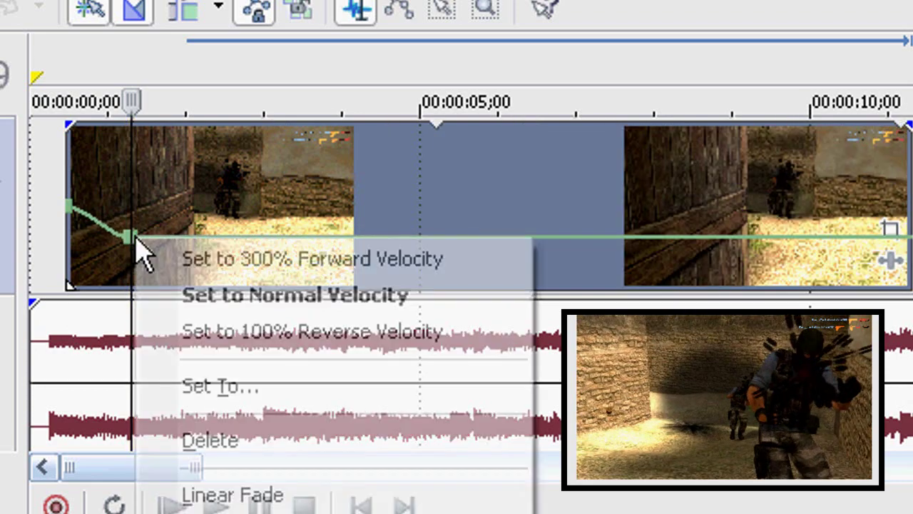
{"action": "left_click", "coordinate": [244, 385]}
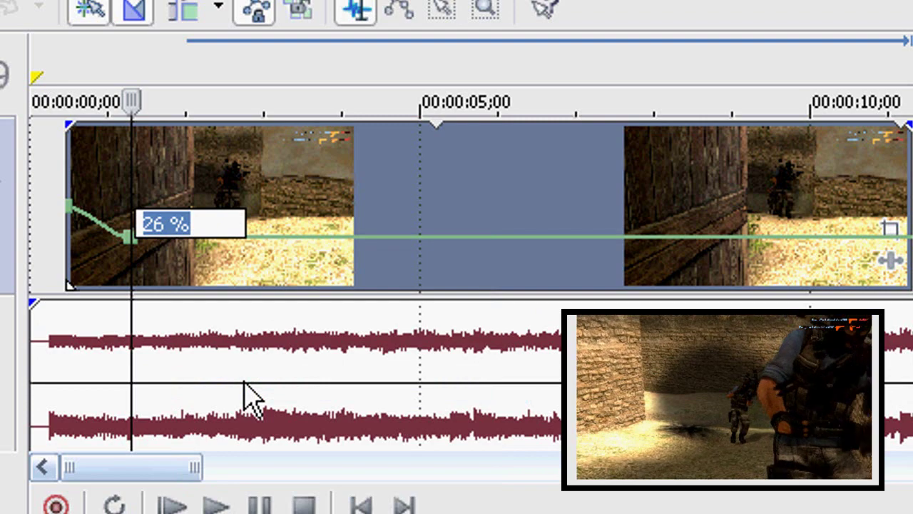
{"action": "type", "text": "24"}
{"action": "key", "text": "Return"}
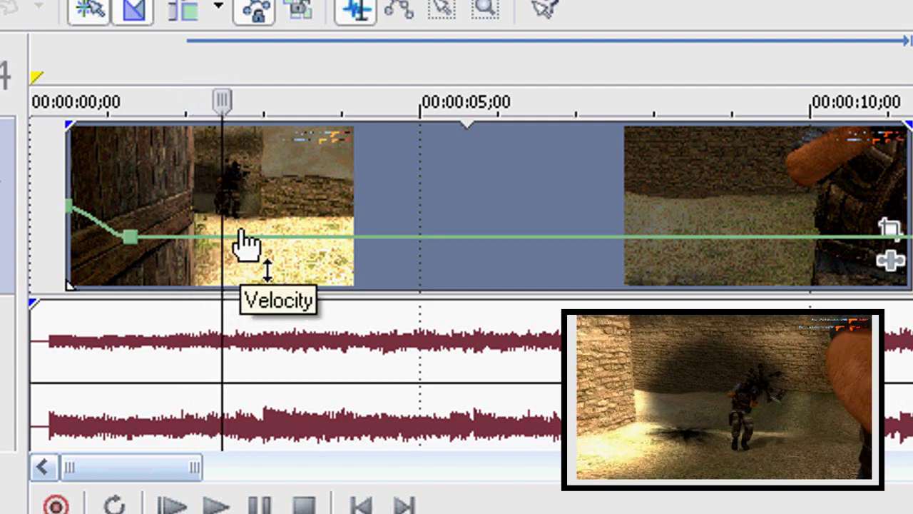
Add velocity points at about 2.2 and 3 seconds and set the one at 3 seconds to normal velocity.
{"action": "right_click", "coordinate": [203, 243]}
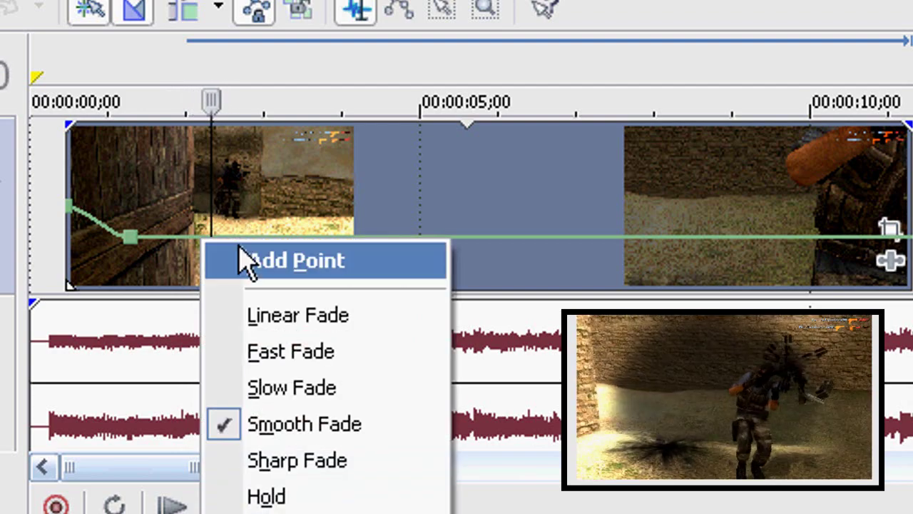
{"action": "left_click", "coordinate": [244, 259]}
{"action": "right_click", "coordinate": [261, 244]}
{"action": "left_click", "coordinate": [296, 261]}
{"action": "right_click", "coordinate": [261, 249]}
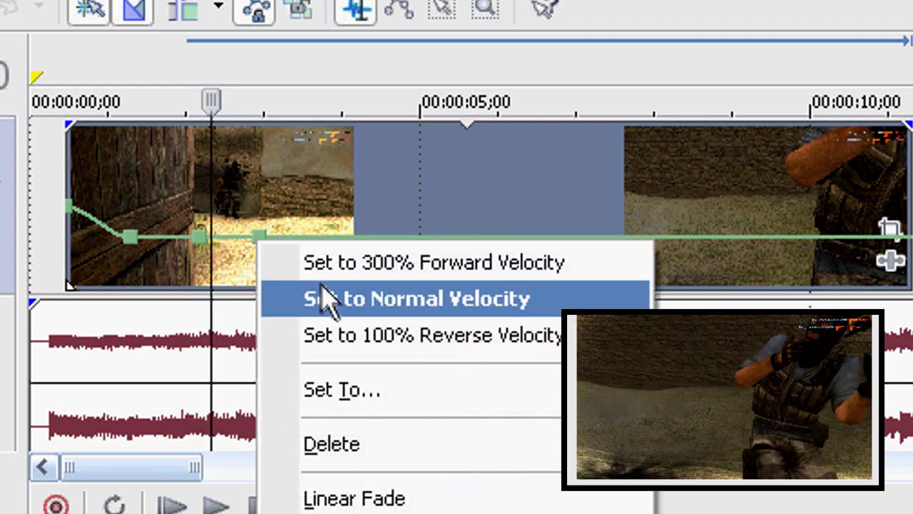
{"action": "left_click", "coordinate": [326, 298]}
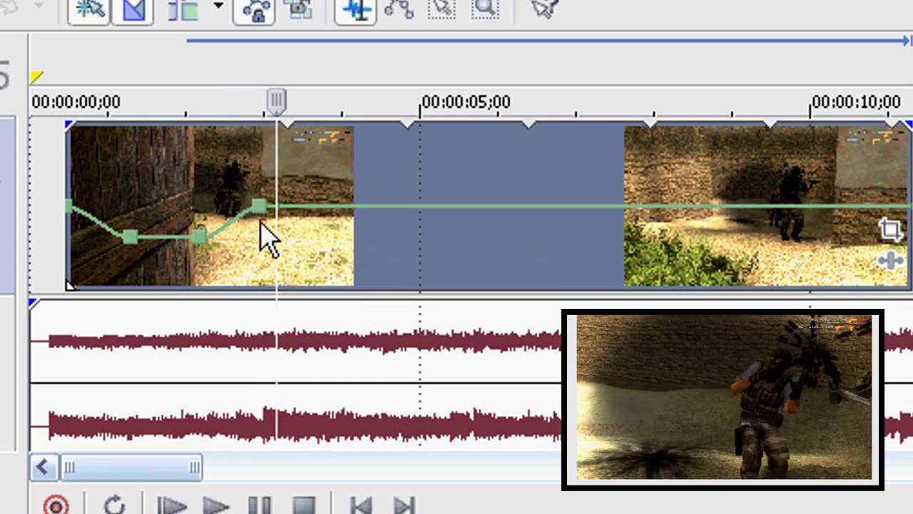
Move the last velocity point earlier to about 2.7 seconds and set it to normal velocity.
{"action": "left_click_drag", "start_coordinate": [258, 207], "coordinate": [235, 205]}
{"action": "right_click", "coordinate": [236, 206]}
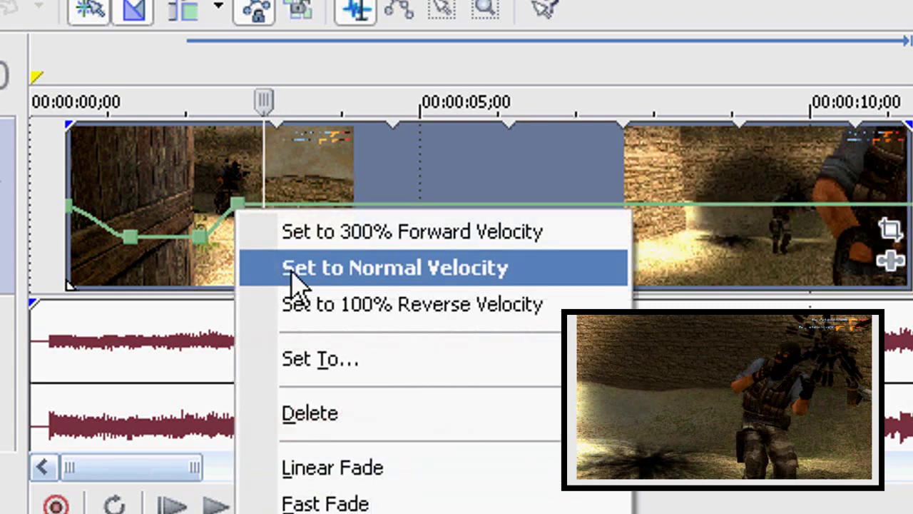
{"action": "left_click", "coordinate": [292, 276]}
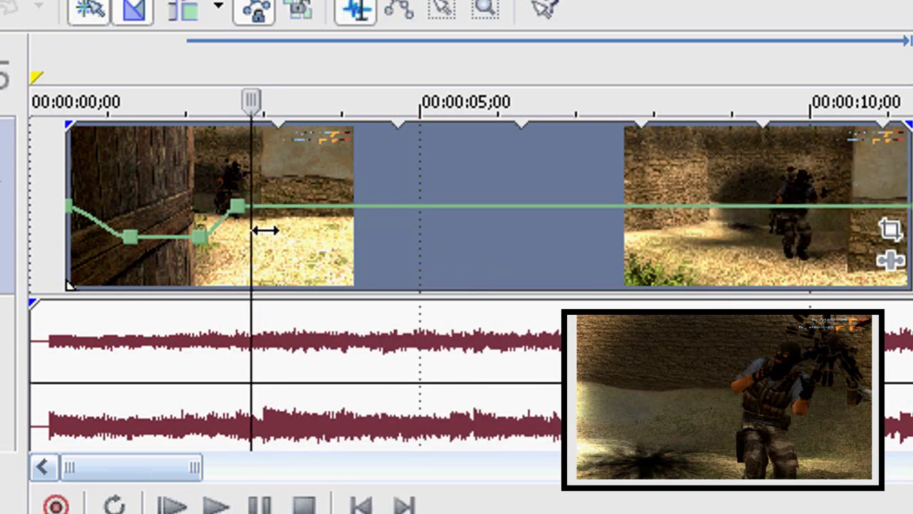
Add a normal-speed velocity point at about 2.9 seconds and another at about 3.1 seconds set to 24 %.
{"action": "right_click", "coordinate": [254, 215]}
{"action": "left_click", "coordinate": [295, 232]}
{"action": "left_click_drag", "start_coordinate": [269, 207], "coordinate": [270, 242]}
{"action": "right_click", "coordinate": [270, 242]}
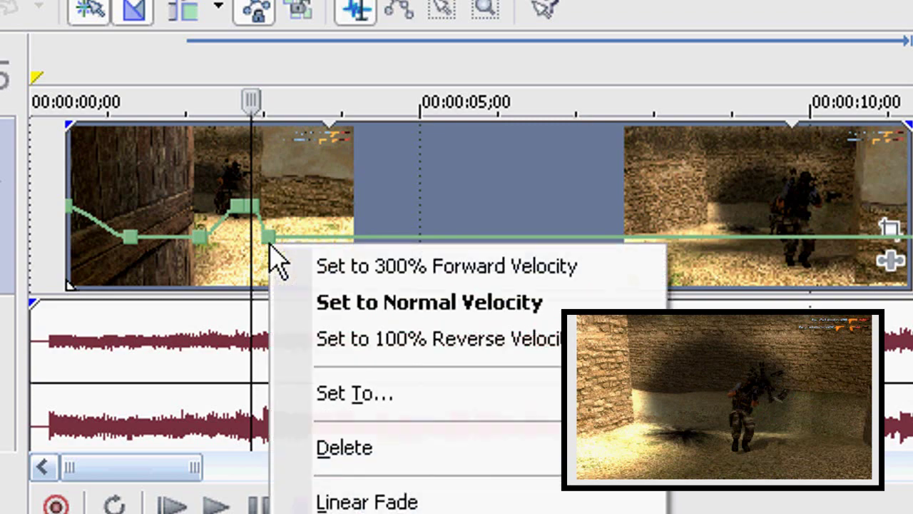
{"action": "left_click", "coordinate": [355, 394]}
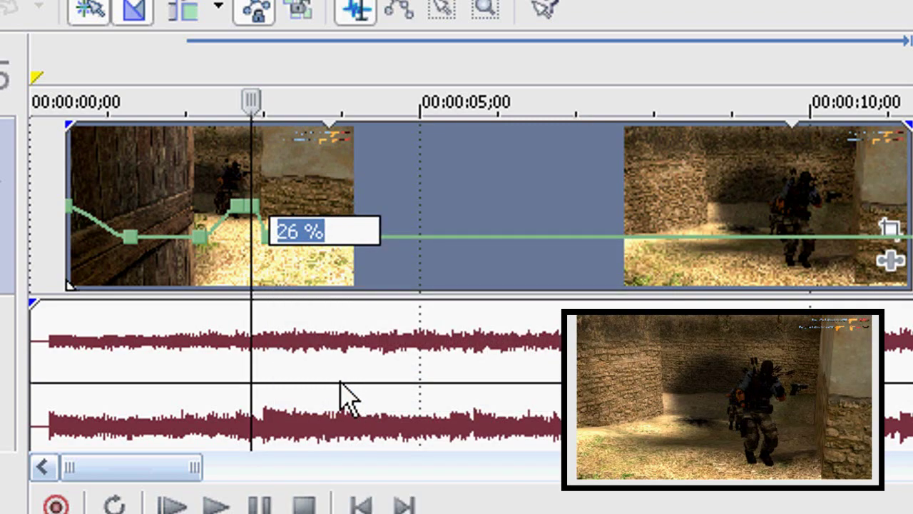
{"action": "type", "text": "24"}
{"action": "key", "text": "Return"}
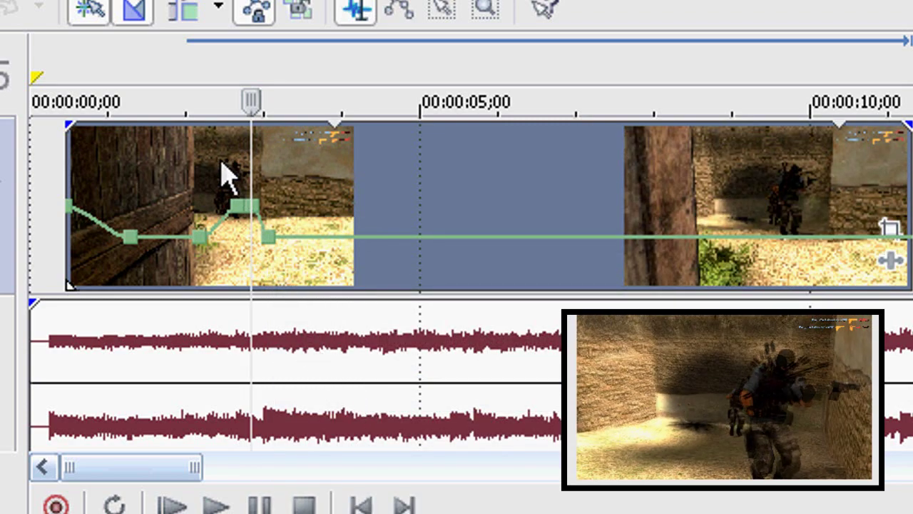
{"action": "left_click", "coordinate": [221, 161]}
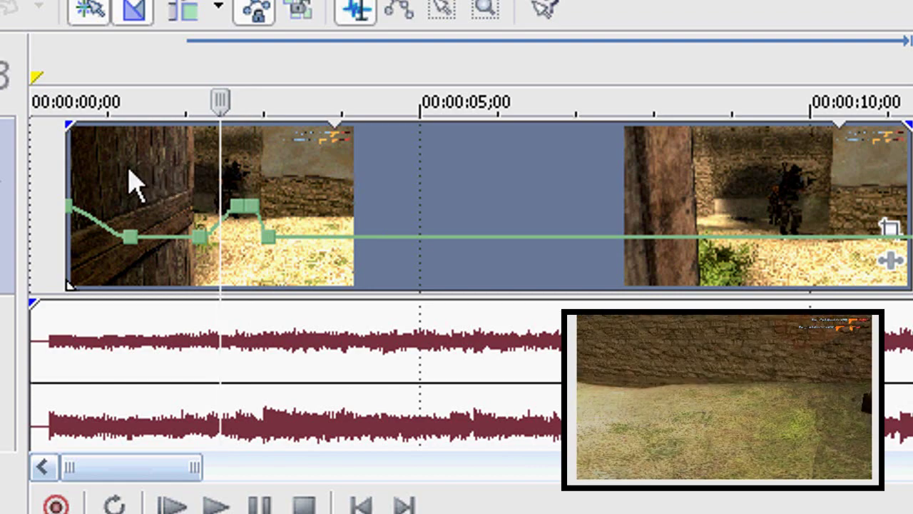
Preview the clip, move the first normal-speed velocity point after the slow section earlier to 00:00:02;13, and set it to normal velocity.
{"action": "left_click", "coordinate": [75, 168]}
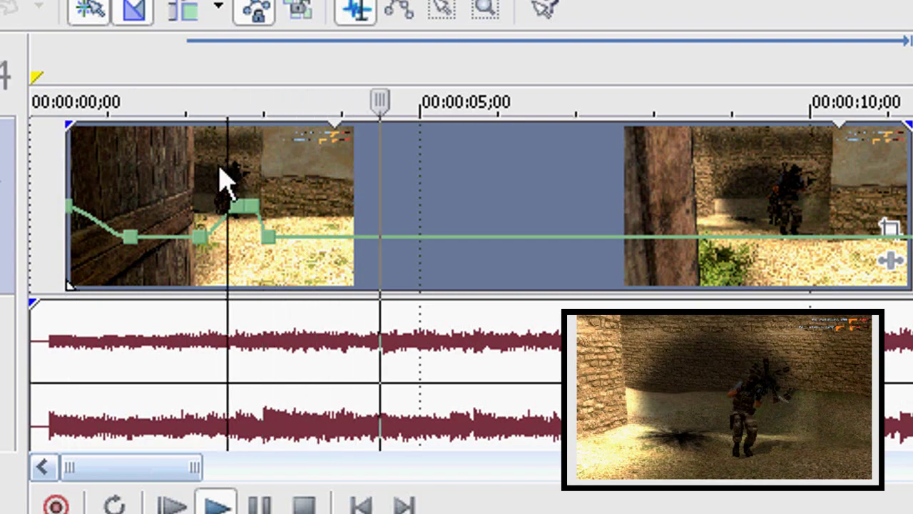
{"action": "left_click_drag", "start_coordinate": [246, 214], "coordinate": [229, 216]}
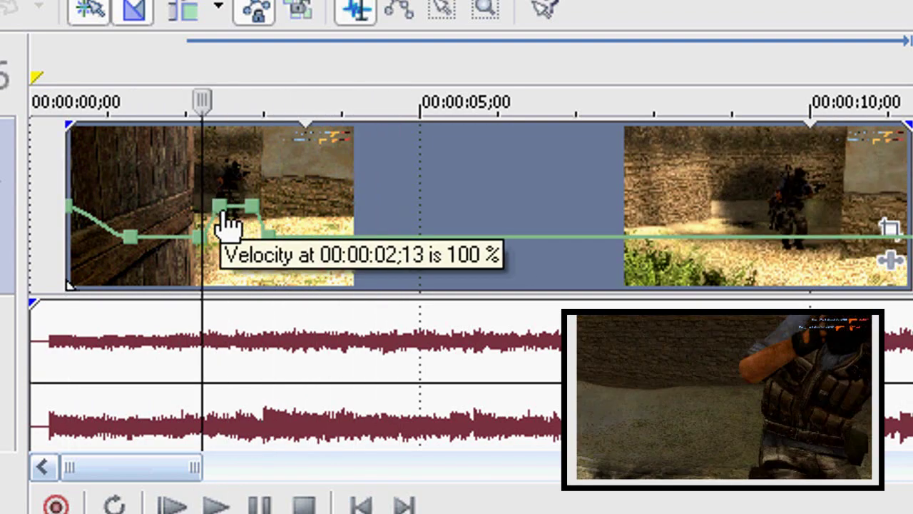
{"action": "right_click", "coordinate": [228, 216]}
{"action": "left_click", "coordinate": [284, 268]}
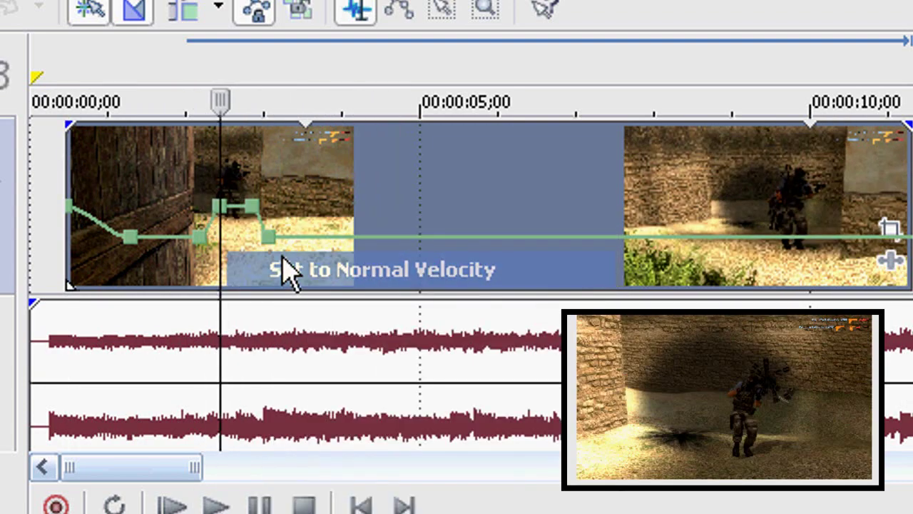
Move the second normal-speed velocity point to 00:00:02;23 at normal velocity and the last slow point to 00:00:03;00 at 17 %.
{"action": "right_click", "coordinate": [244, 220]}
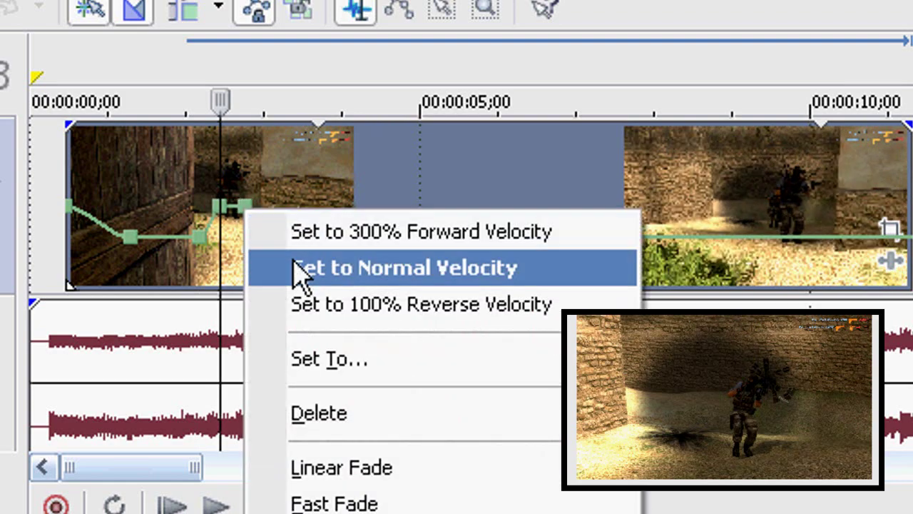
{"action": "left_click", "coordinate": [298, 268]}
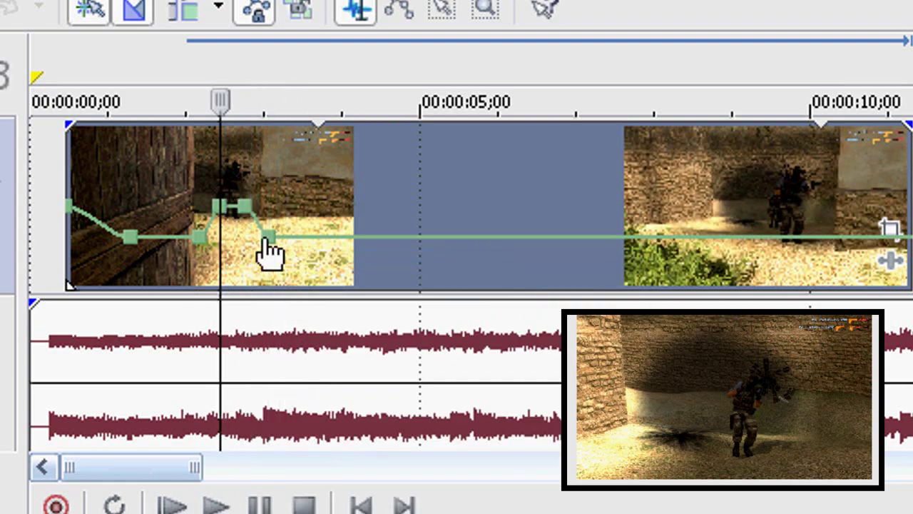
{"action": "mouse_move", "coordinate": [268, 251]}
{"action": "mouse_move", "coordinate": [269, 251]}
{"action": "left_mouse_down"}
{"action": "mouse_move", "coordinate": [276, 260]}
{"action": "mouse_move", "coordinate": [265, 253]}
{"action": "left_mouse_up"}
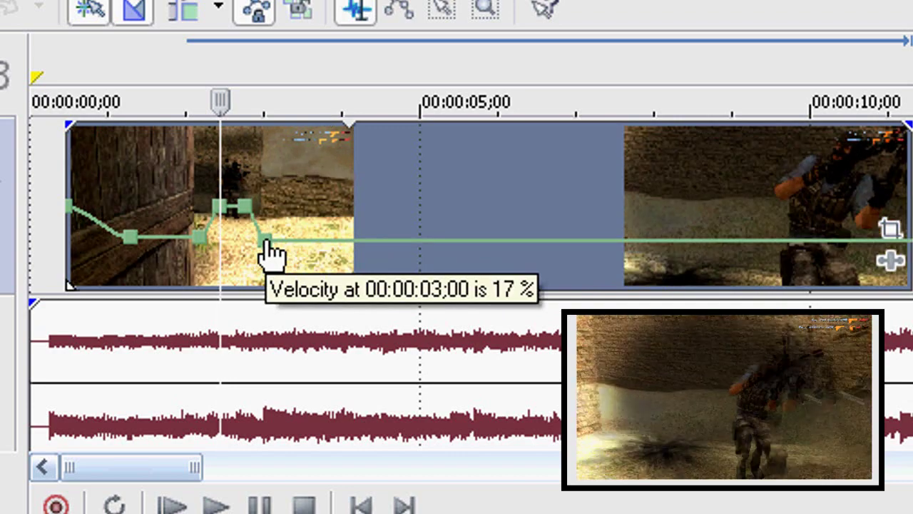
Move the second normal-speed velocity point earlier to about 2.6 seconds and the last slow point to about 2.8 seconds, previewing the timing.
{"action": "left_click", "coordinate": [214, 189]}
{"action": "left_click", "coordinate": [226, 175]}
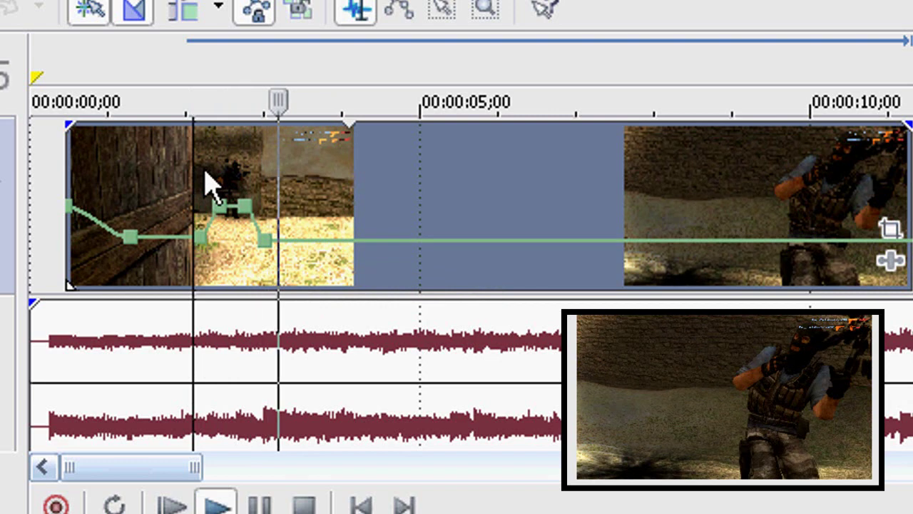
{"action": "left_click", "coordinate": [215, 179]}
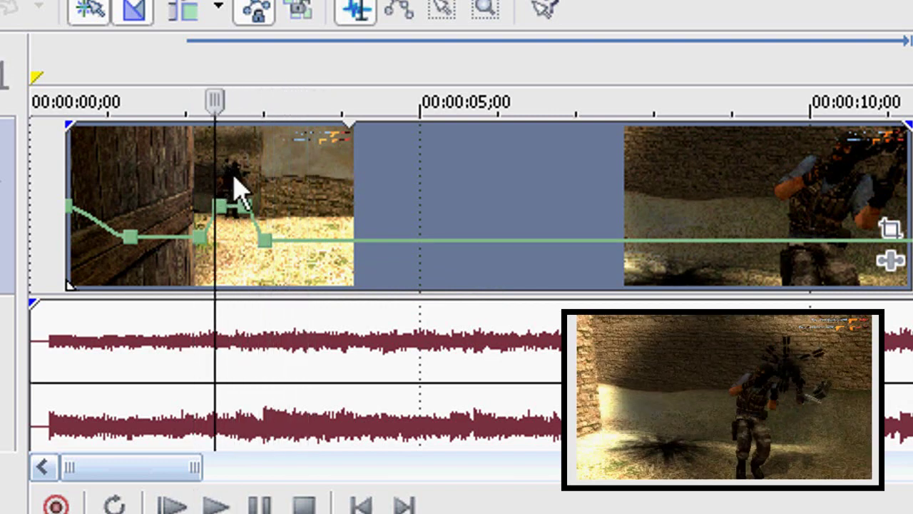
{"action": "left_click", "coordinate": [248, 200]}
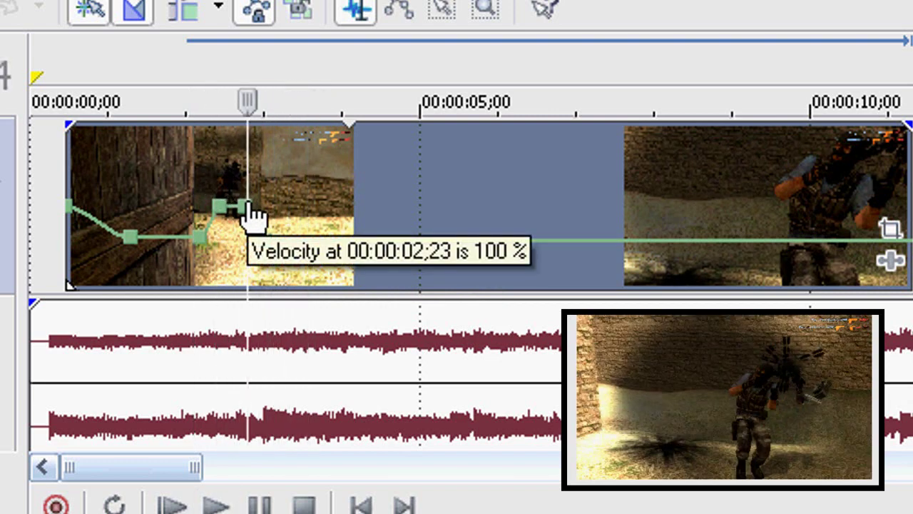
{"action": "left_click", "coordinate": [236, 211]}
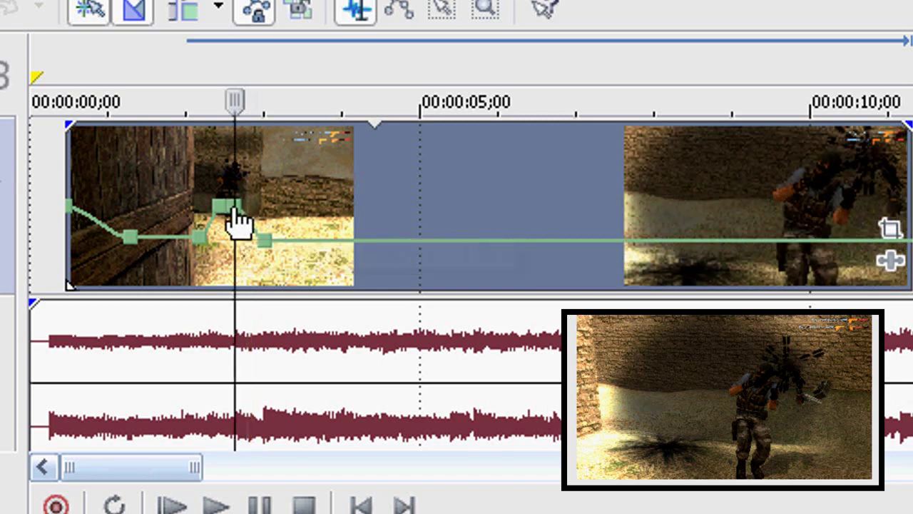
{"action": "left_click_drag", "start_coordinate": [263, 243], "coordinate": [246, 245]}
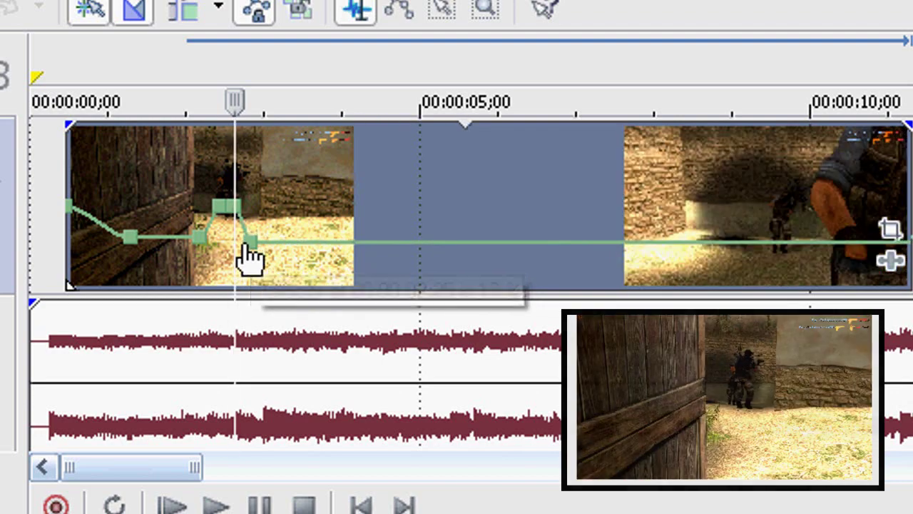
{"action": "left_click", "coordinate": [223, 239]}
{"action": "key", "text": "space"}
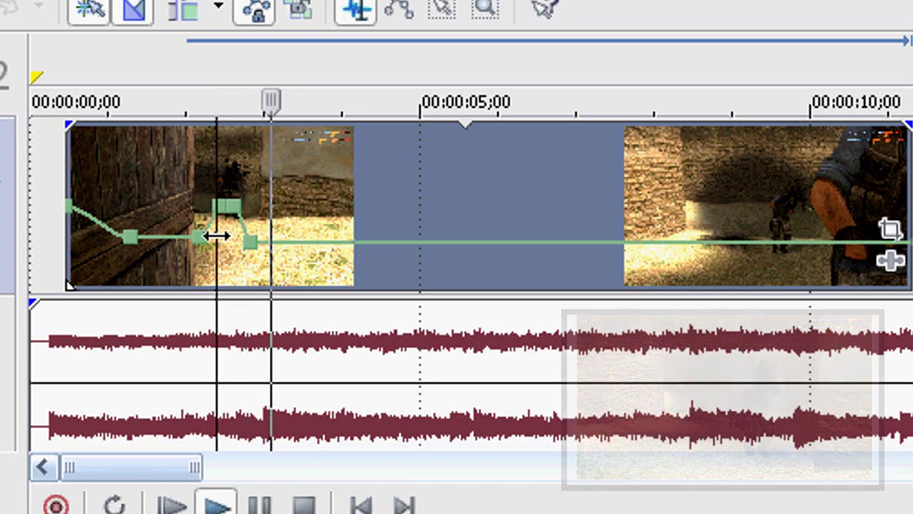